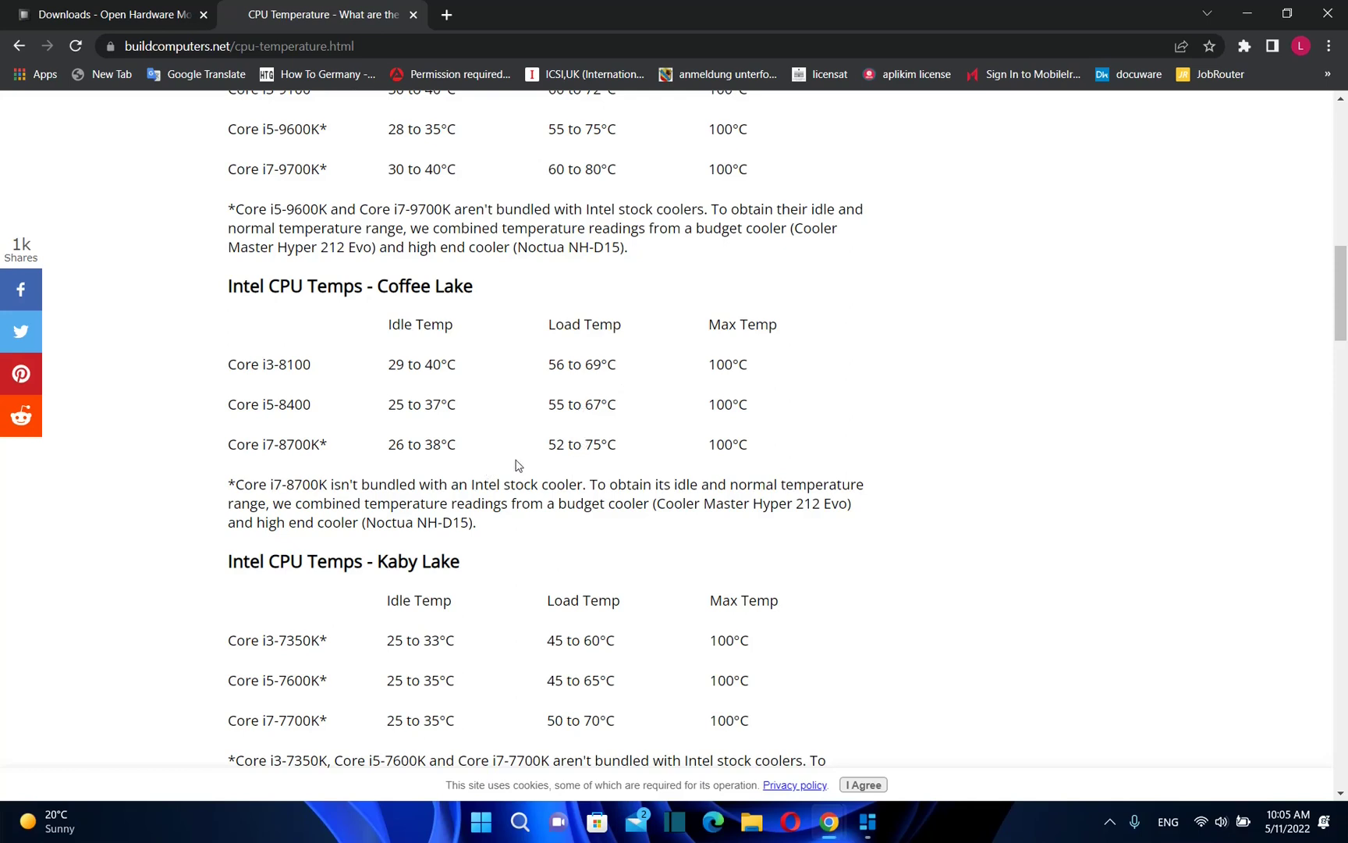
- Scroll the Open Hardware Monitor Downloads page to show version 0.9.6 and older releases 0.9.5–0.9.1
{"action": "scroll", "coordinate": [514, 464], "scroll_direction": "down", "scroll_amount": 8}
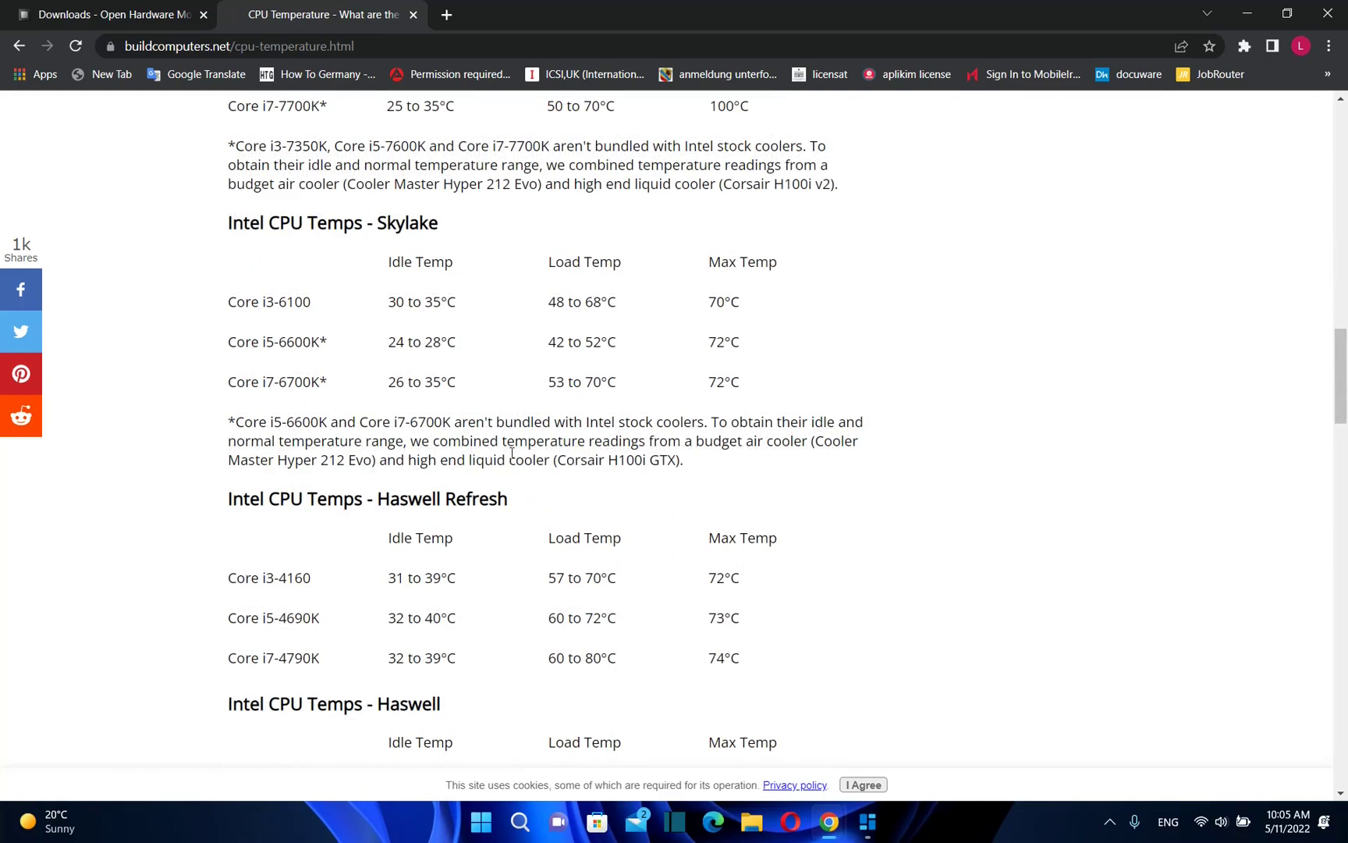
{"action": "scroll", "coordinate": [506, 494], "scroll_direction": "down", "scroll_amount": 2}
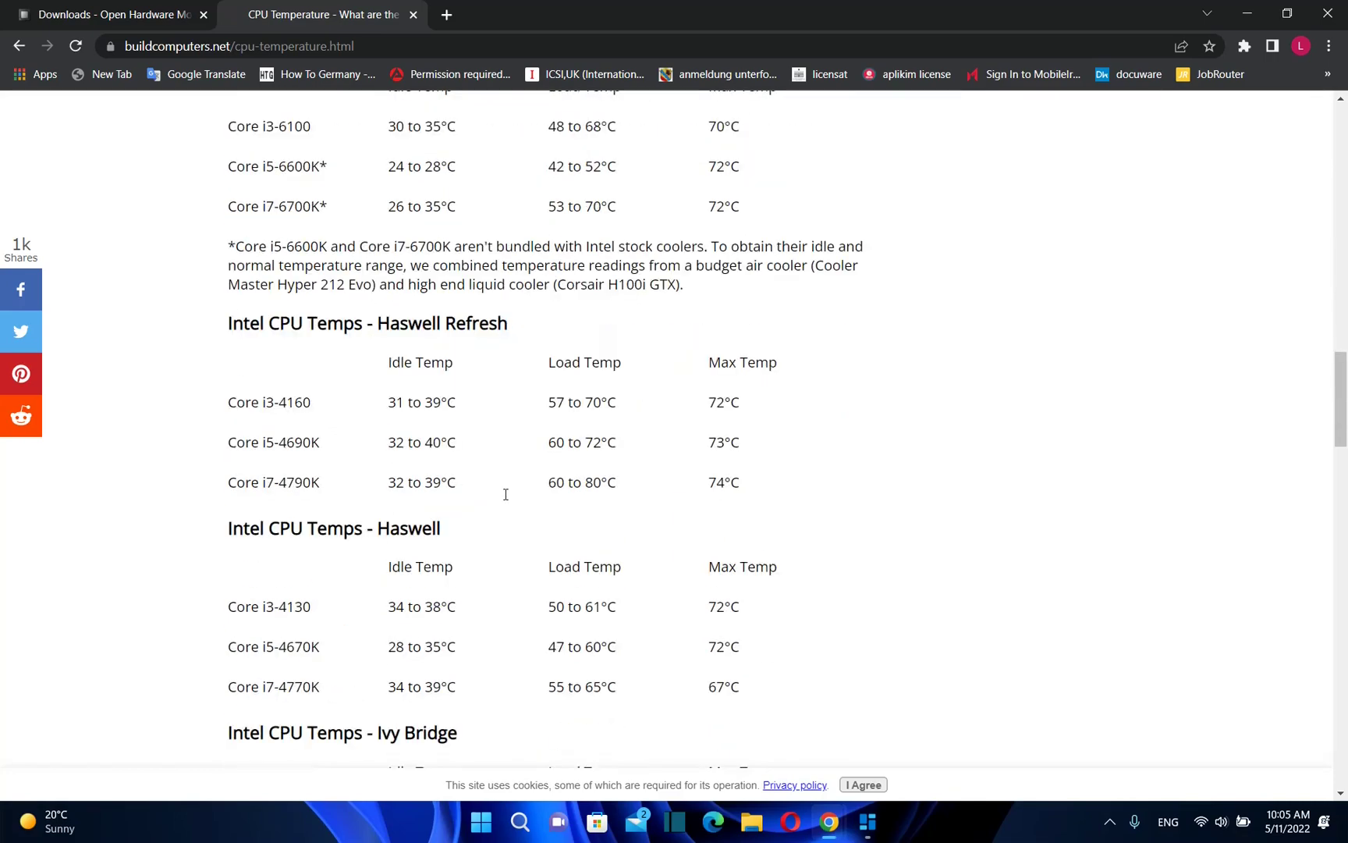
{"action": "scroll", "coordinate": [504, 500], "scroll_direction": "down", "scroll_amount": 2}
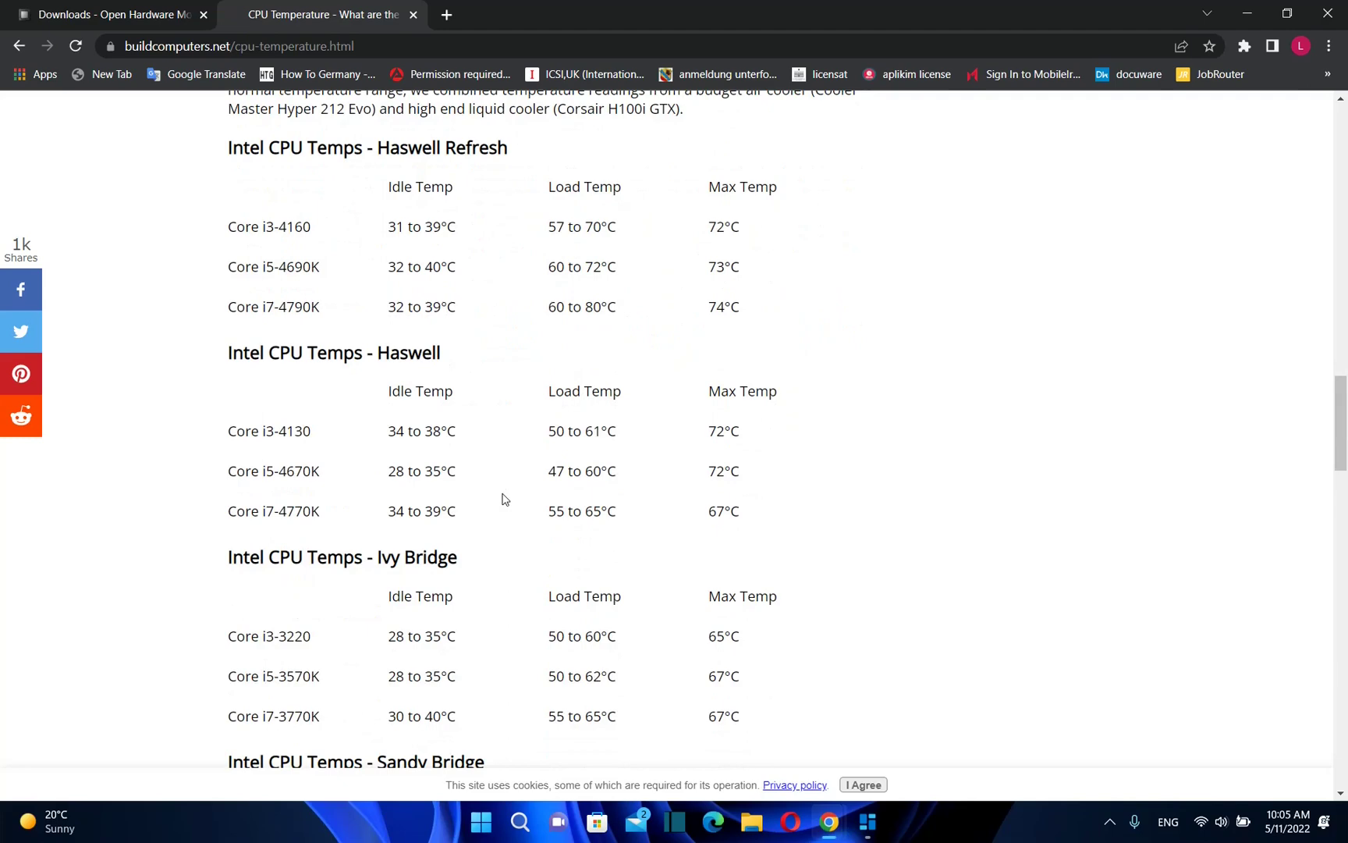
{"action": "scroll", "coordinate": [504, 501], "scroll_direction": "down", "scroll_amount": 3}
{"action": "scroll", "coordinate": [504, 500], "scroll_direction": "down", "scroll_amount": 3}
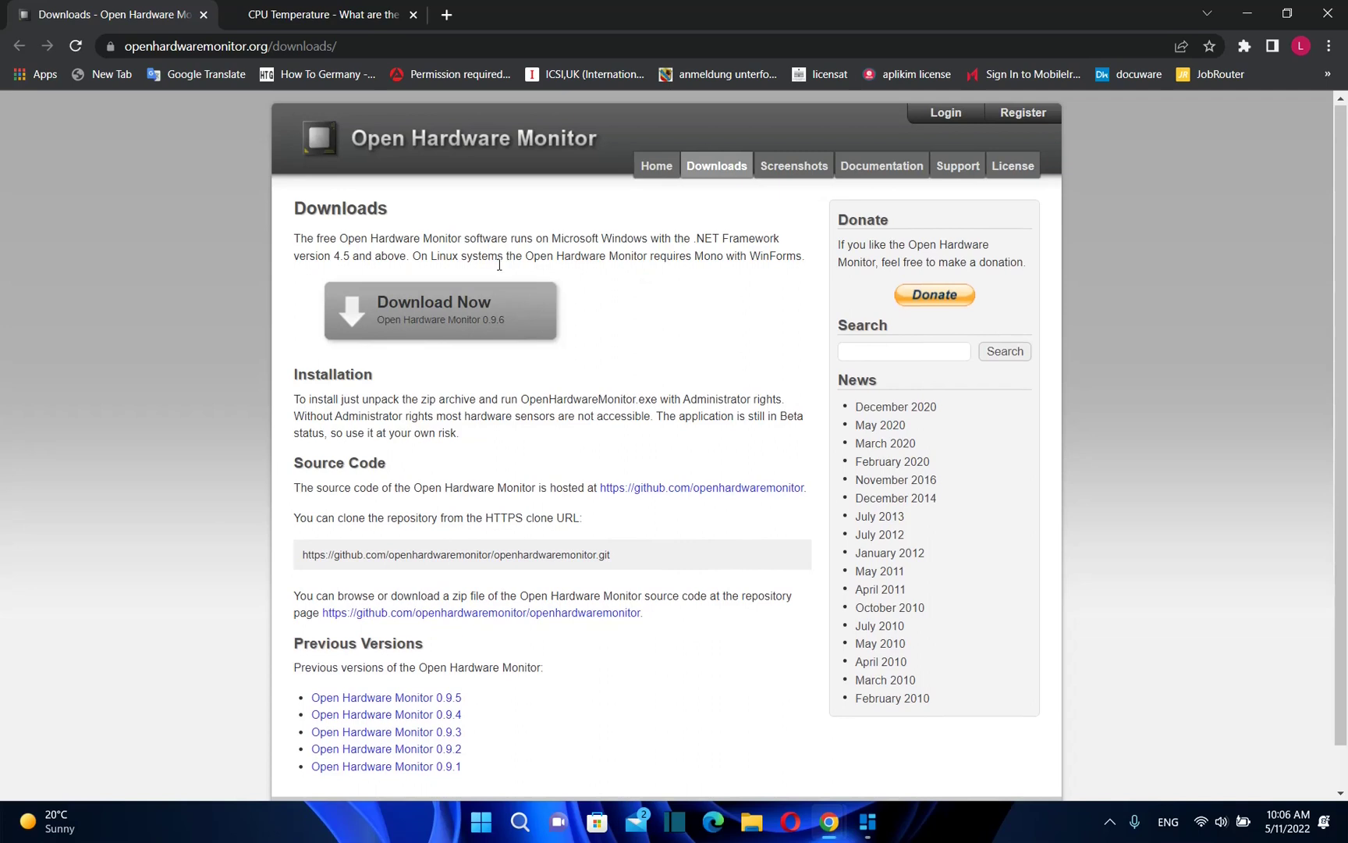
- Download openhardwaremonitor-v0.9.6.zip and show it in its folder via the download shelf
{"action": "scroll", "coordinate": [500, 281], "scroll_direction": "down", "scroll_amount": 1}
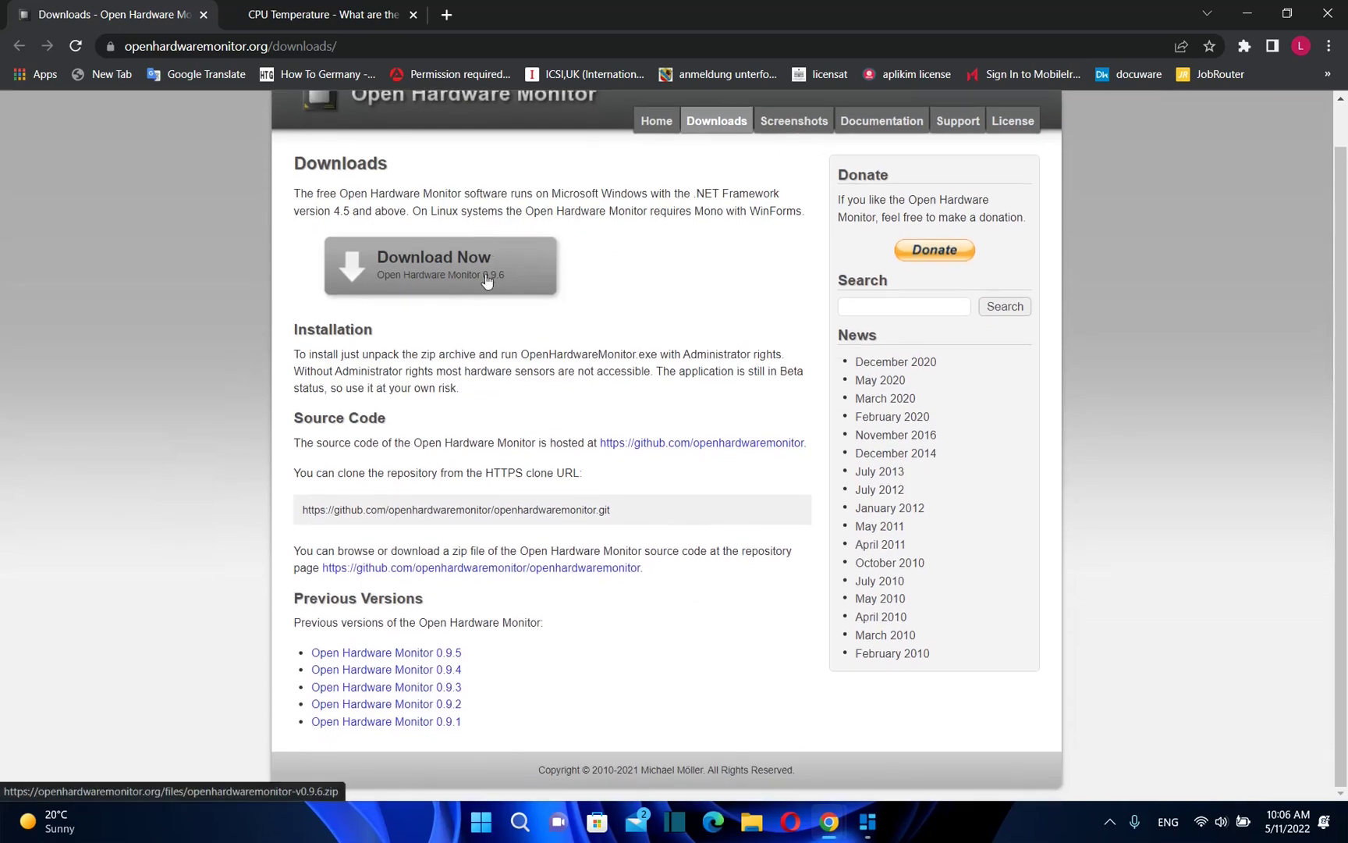
{"action": "left_click", "coordinate": [424, 281]}
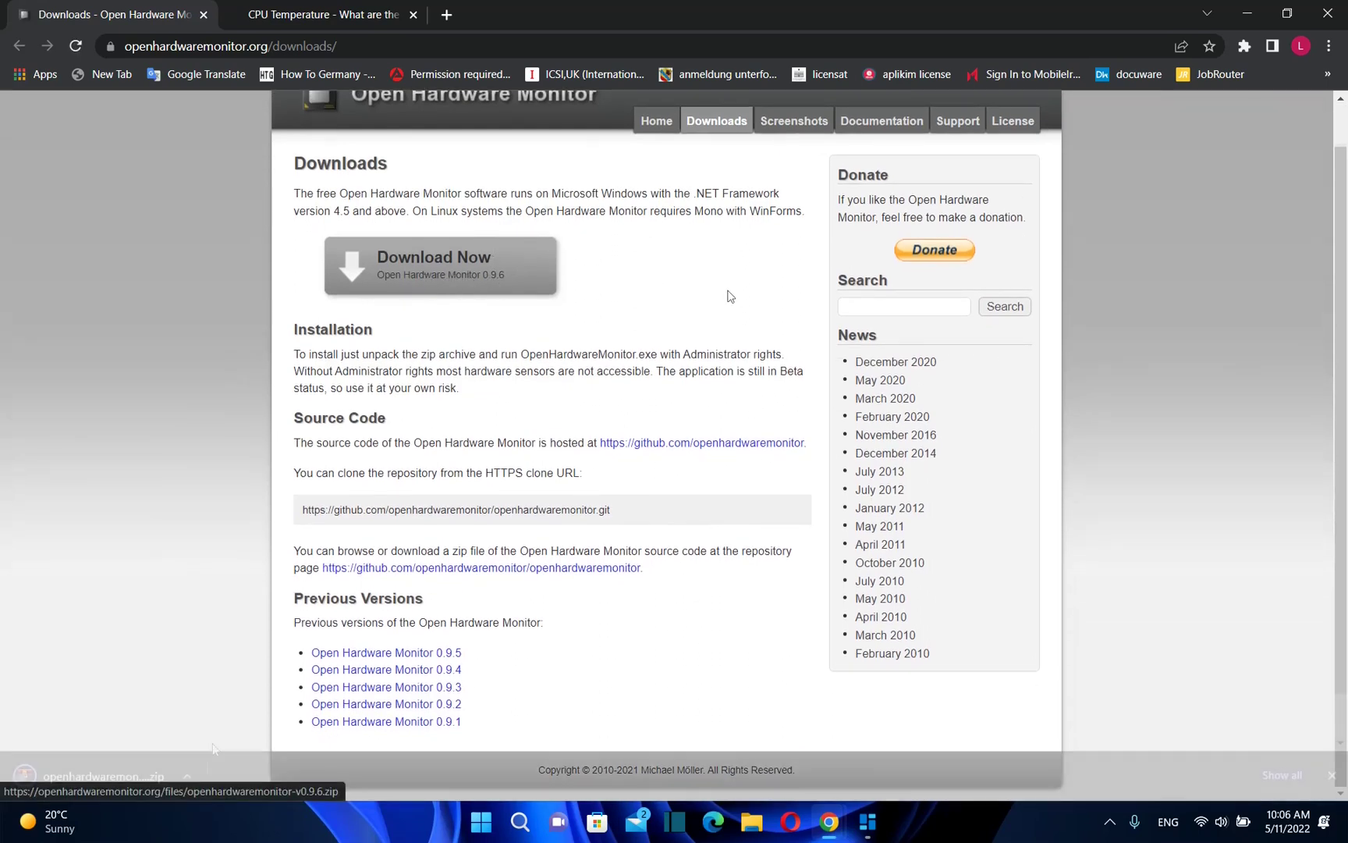
{"action": "left_click", "coordinate": [186, 777]}
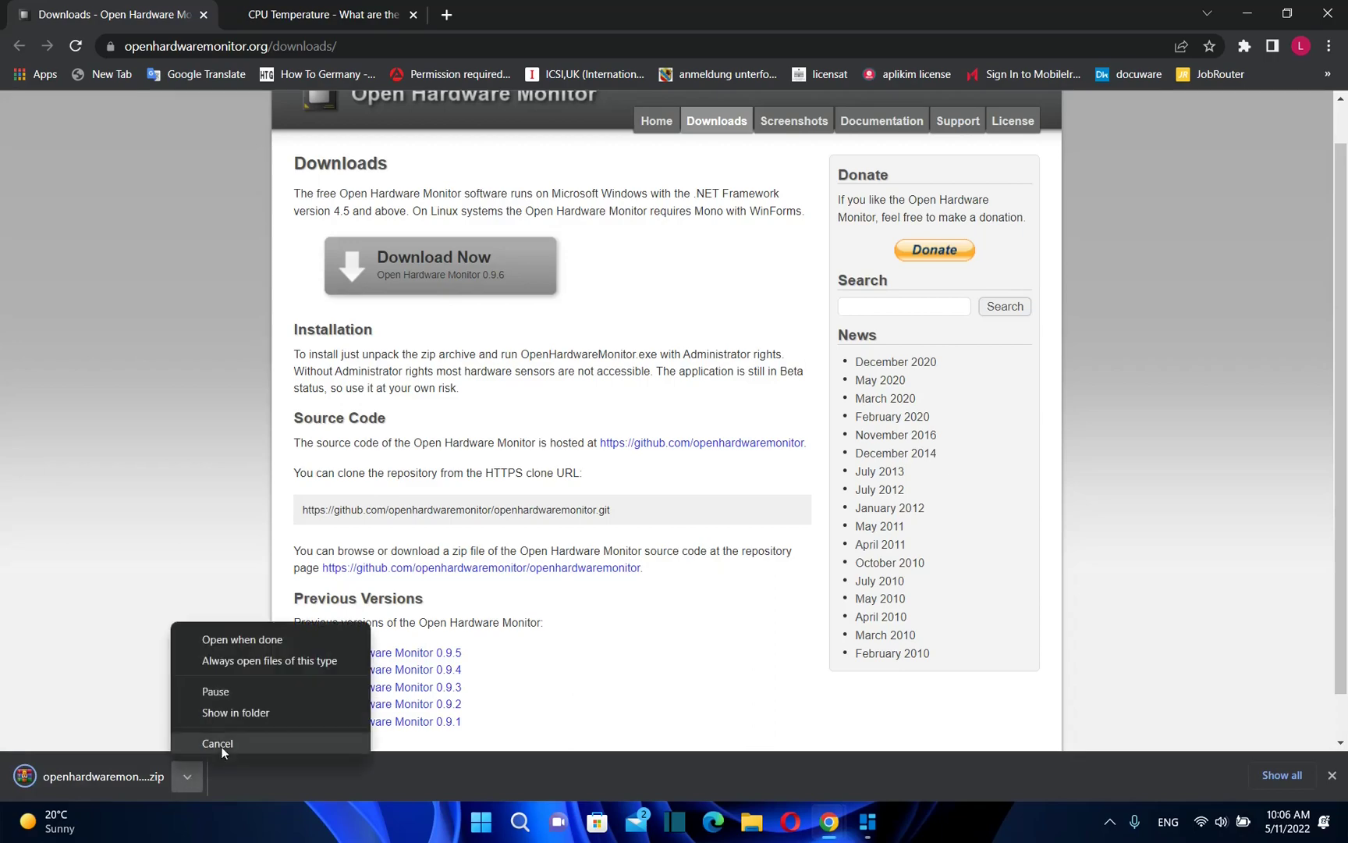
{"action": "left_click", "coordinate": [240, 714]}
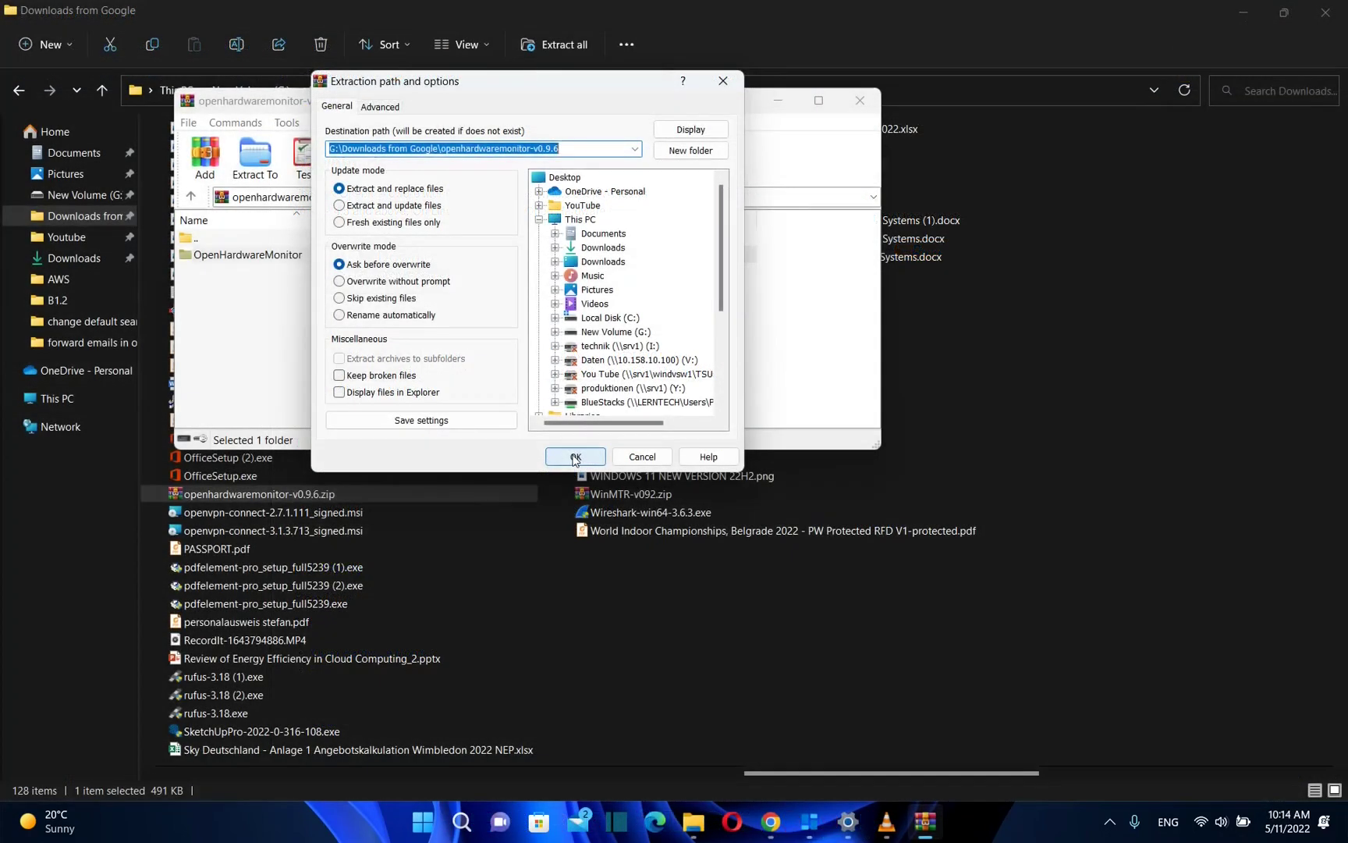
- Extract the zip with WinRAR, then launch OpenHardwareMonitor.exe from openhardwaremonitor-v0.9.6\OpenHardwareMonitor
{"action": "left_click", "coordinate": [570, 454]}
{"action": "left_click", "coordinate": [860, 100]}
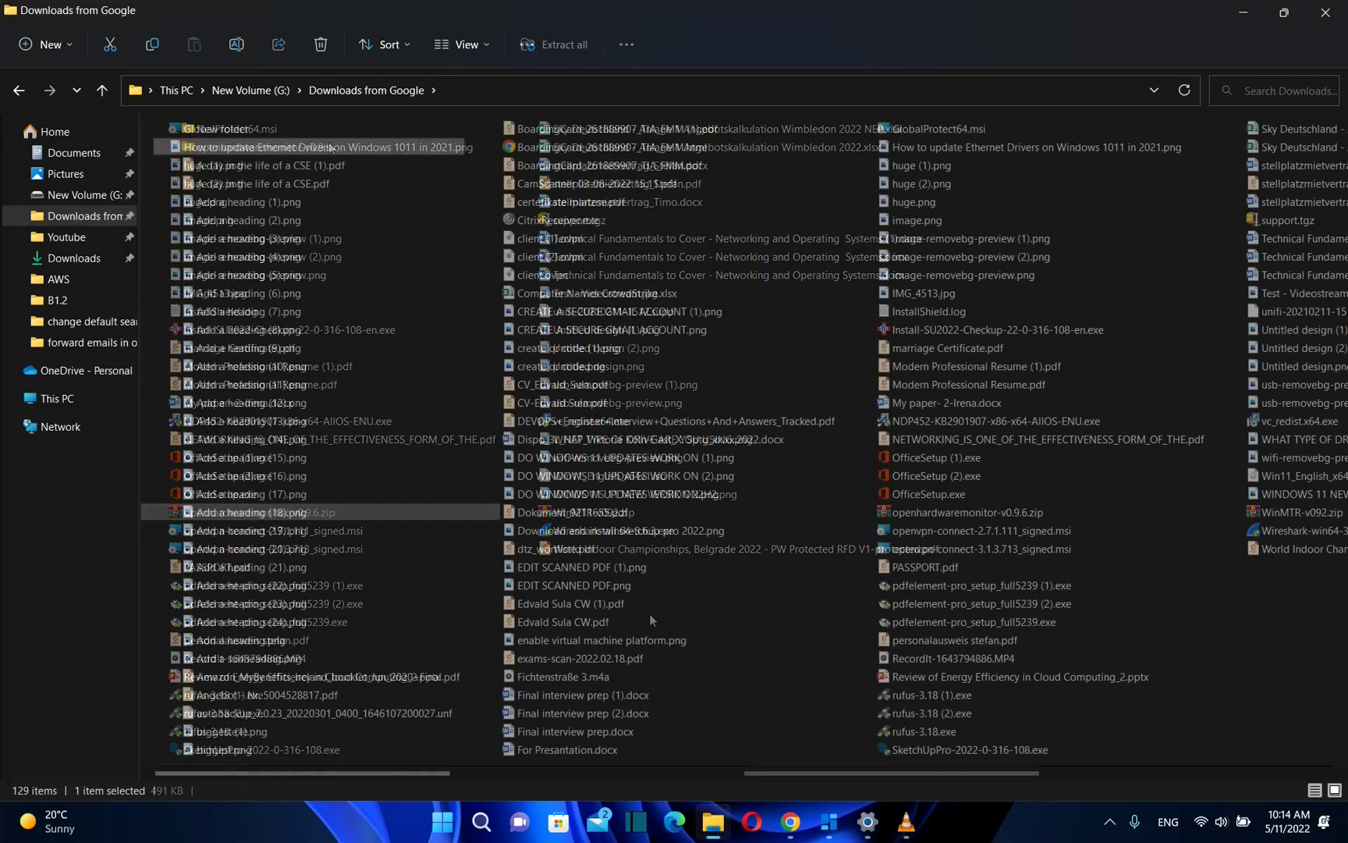
{"action": "double_click", "coordinate": [336, 148]}
{"action": "double_click", "coordinate": [301, 152]}
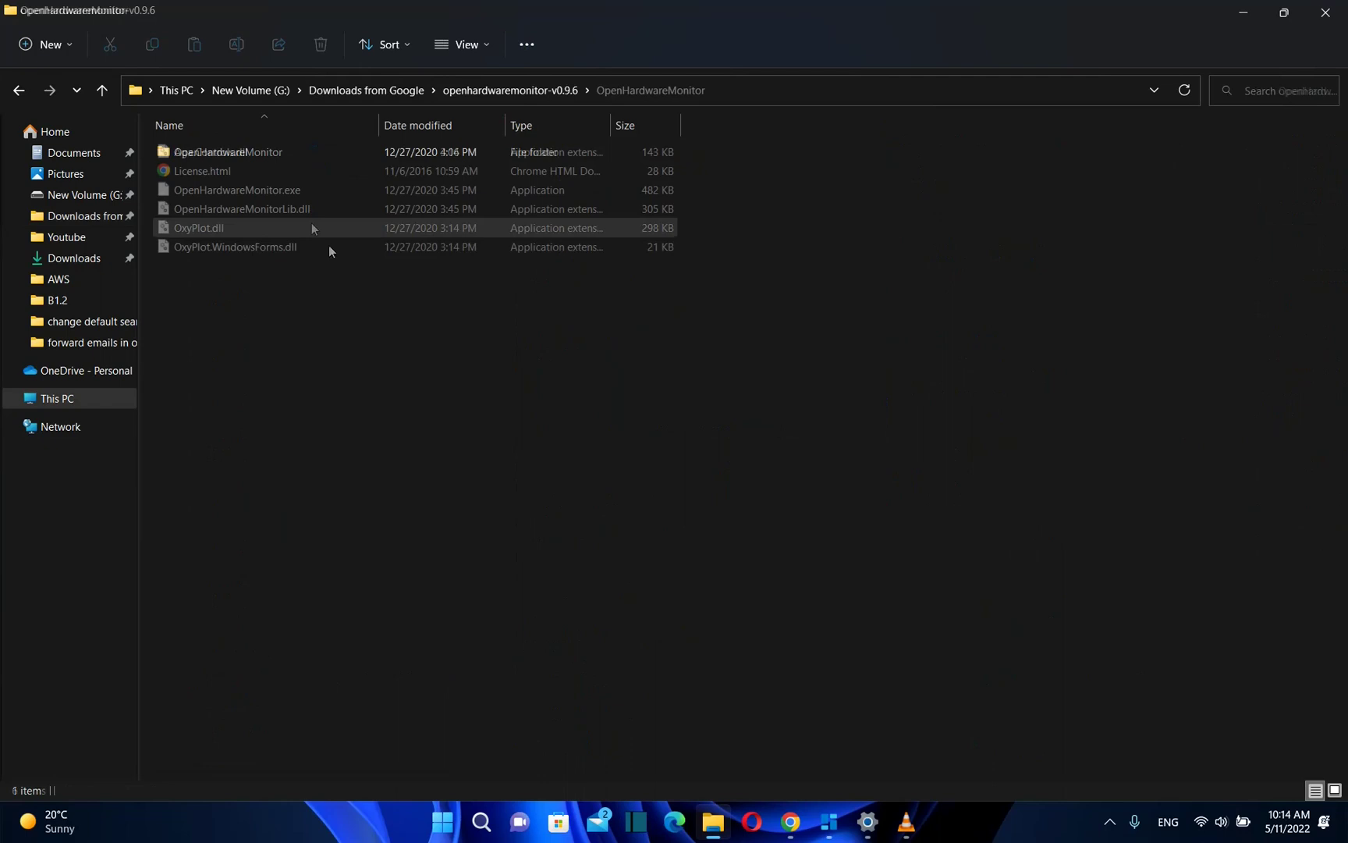
{"action": "double_click", "coordinate": [273, 189]}
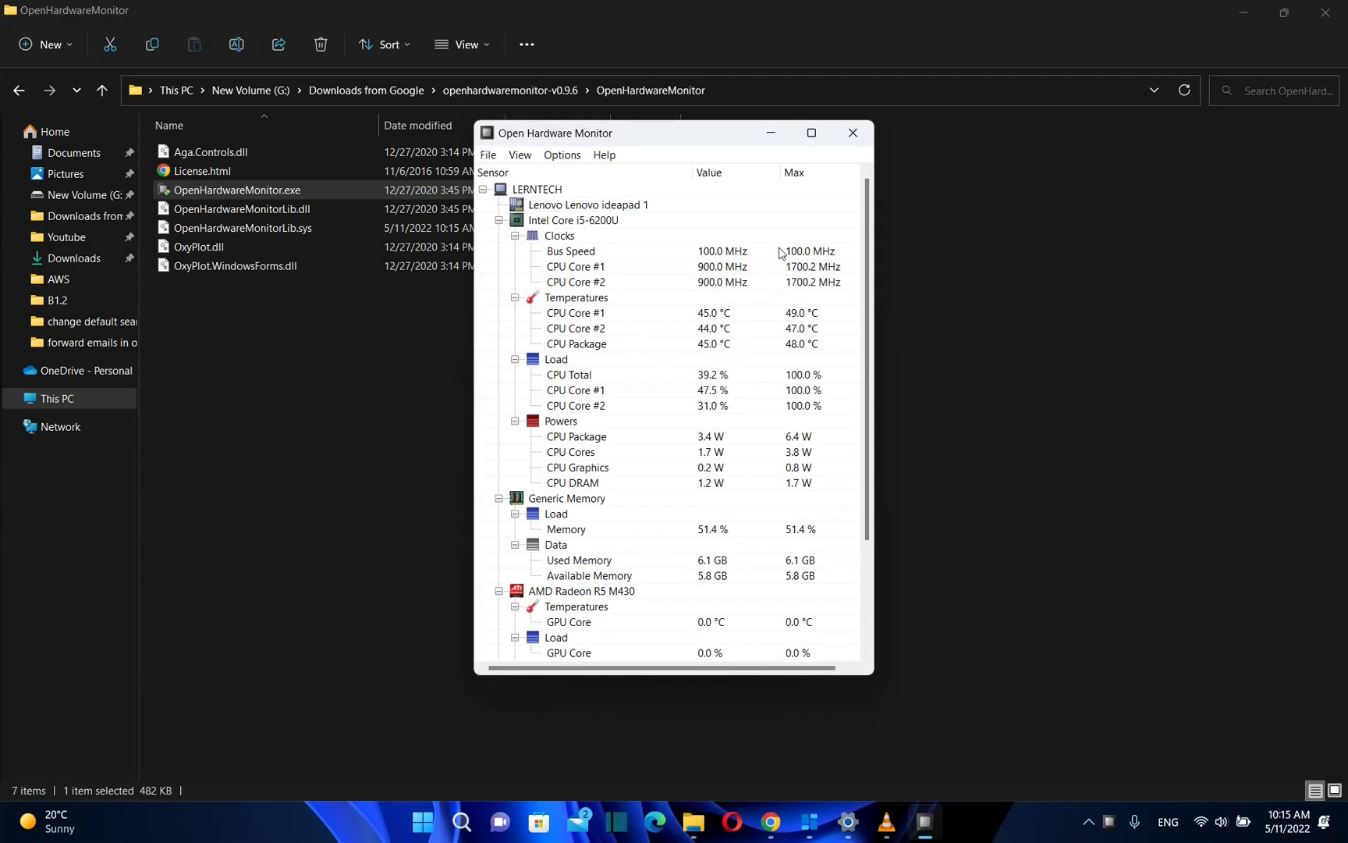
- Maximize Open Hardware Monitor and look through the CPU clock and temperature readings
{"action": "left_click", "coordinate": [809, 134]}
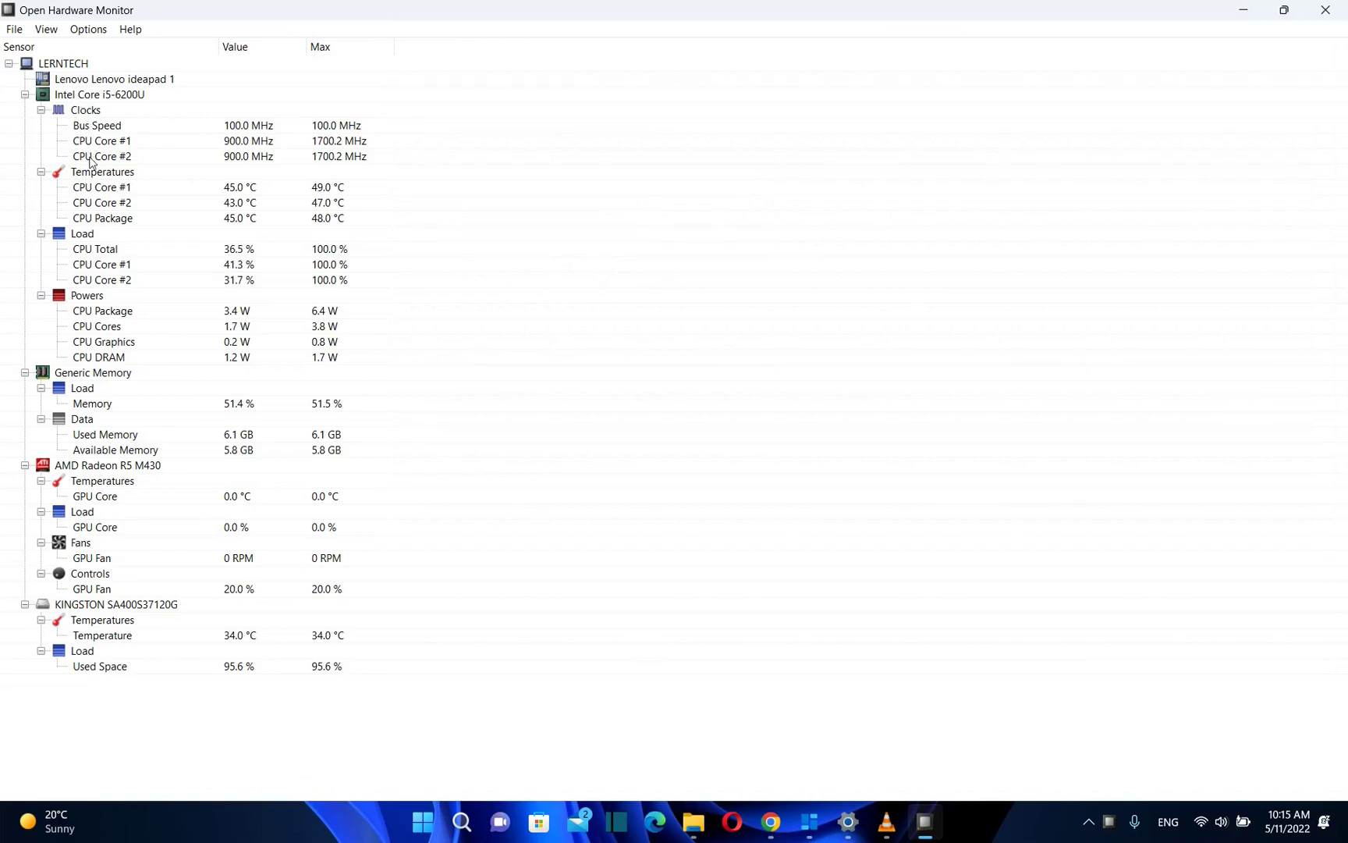
{"action": "left_click", "coordinate": [91, 145]}
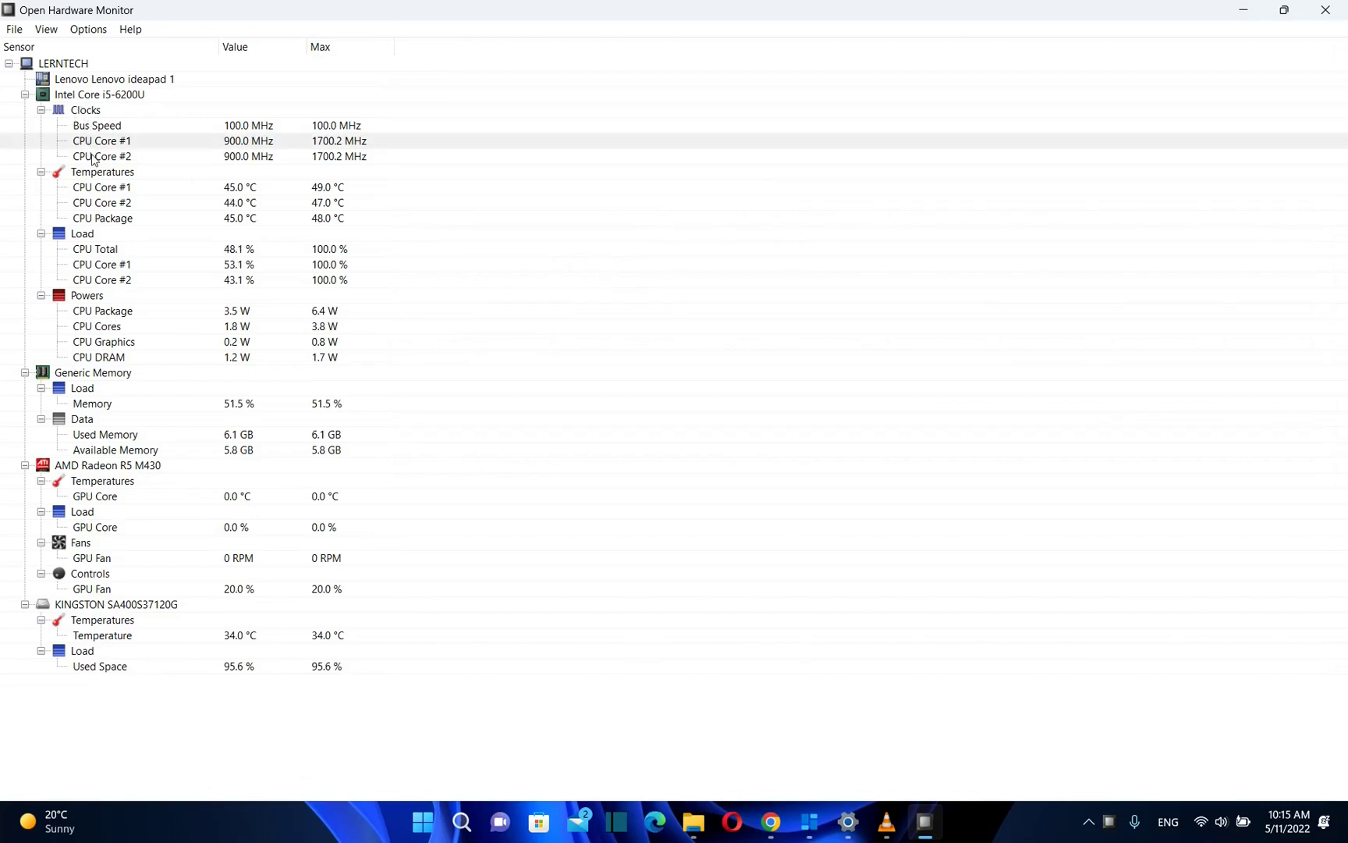
{"action": "left_click", "coordinate": [104, 190]}
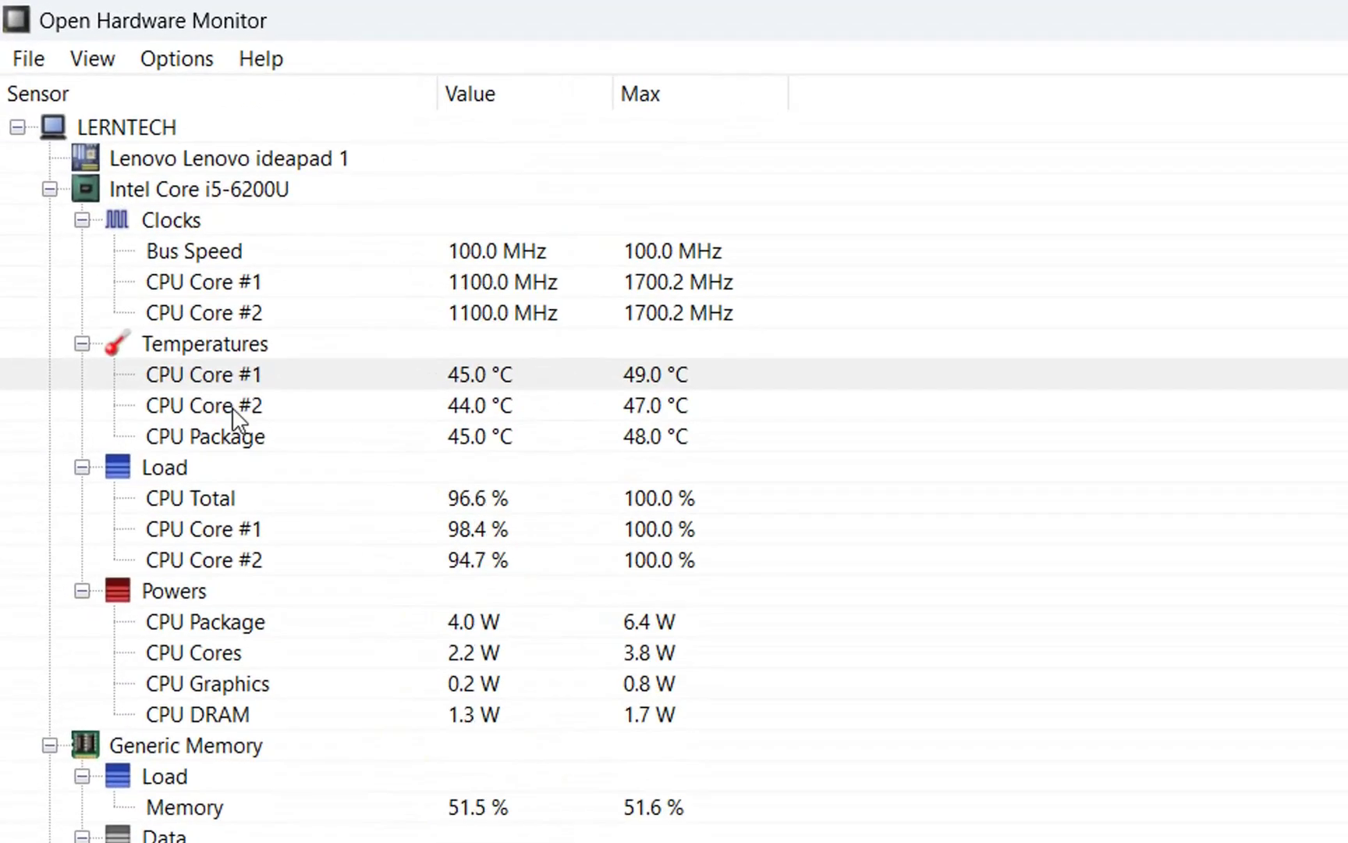
{"action": "left_click", "coordinate": [234, 405]}
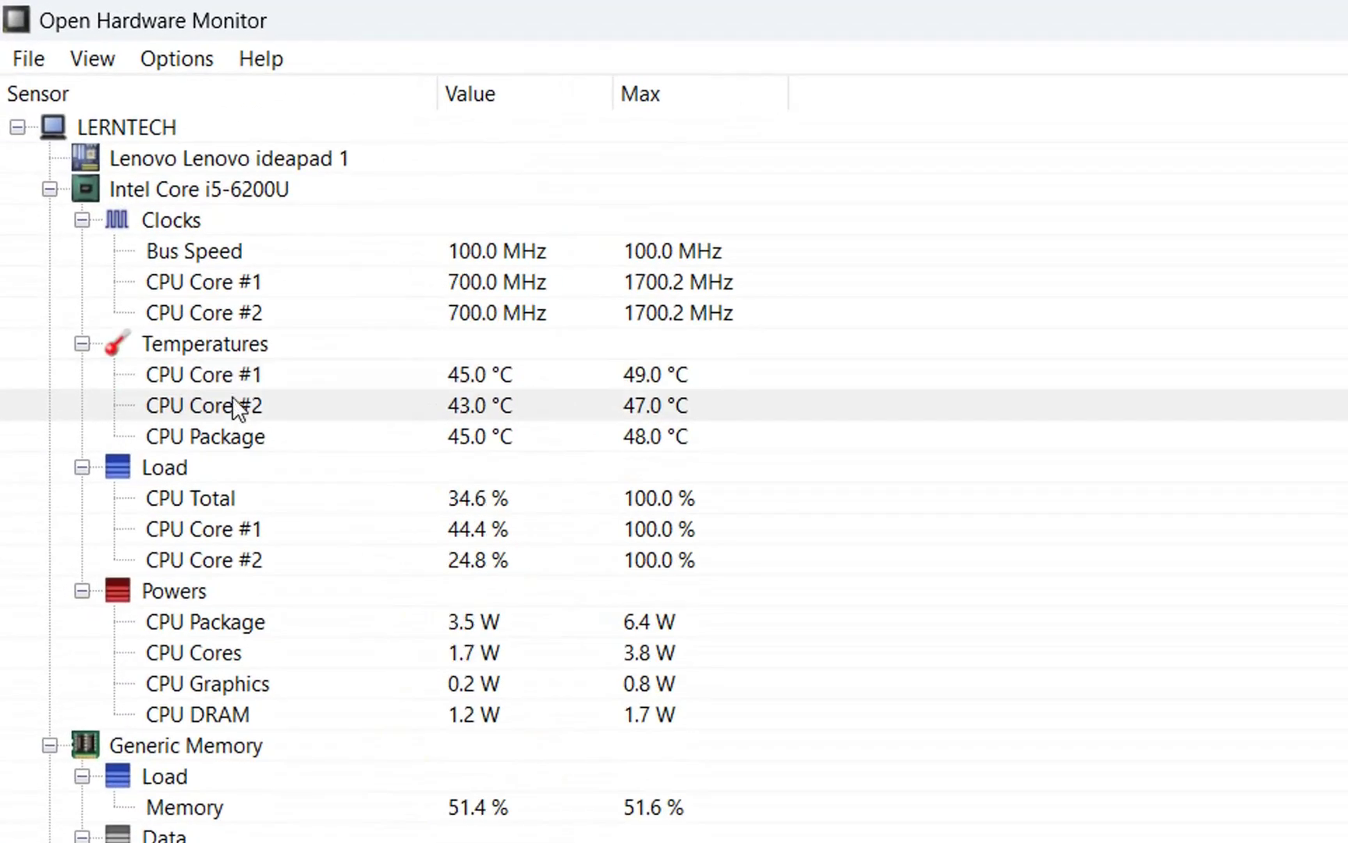
{"action": "left_click", "coordinate": [234, 349]}
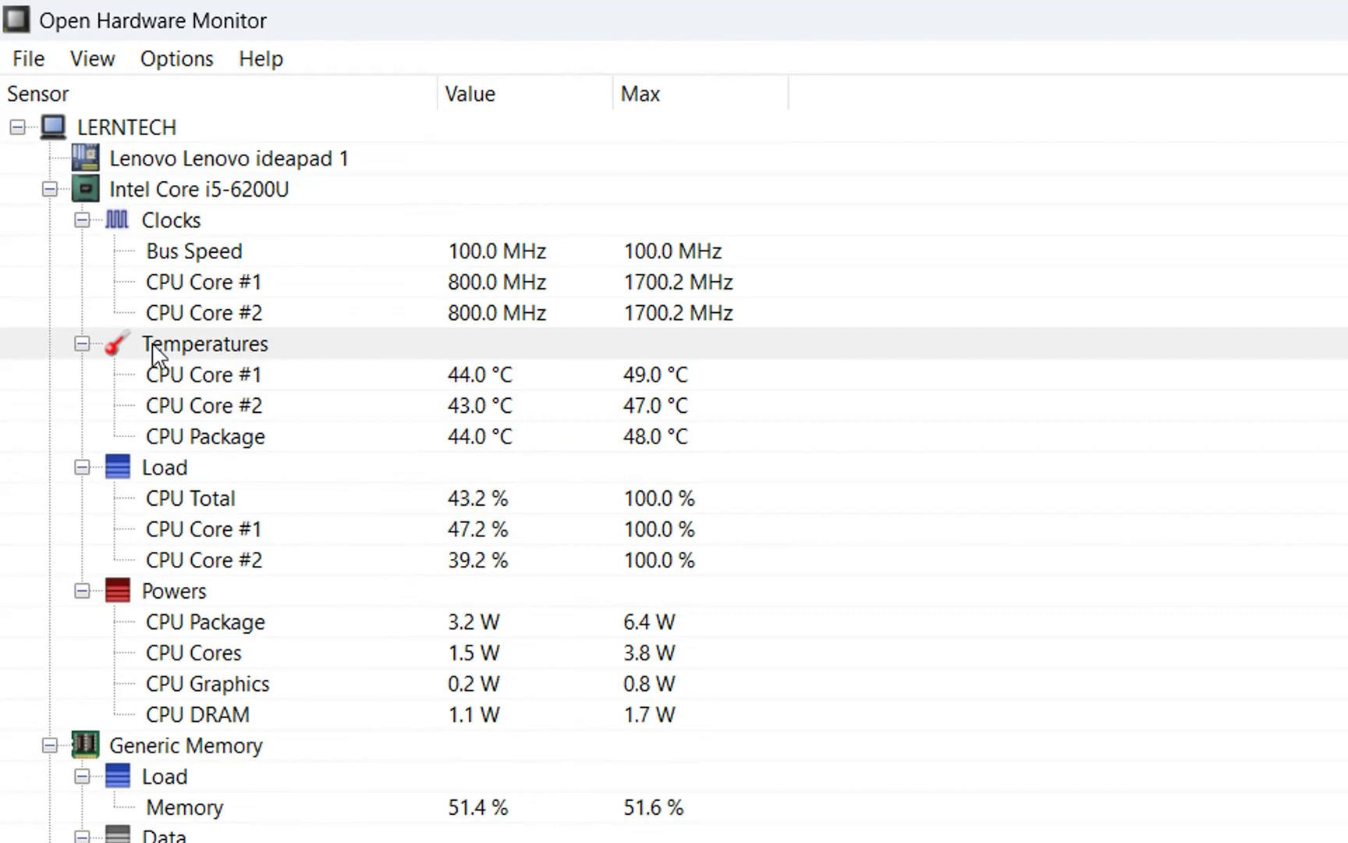
- Select the CPU Package temperature sensor under the Intel Core i5-6200U Temperatures group
{"action": "left_click", "coordinate": [217, 386]}
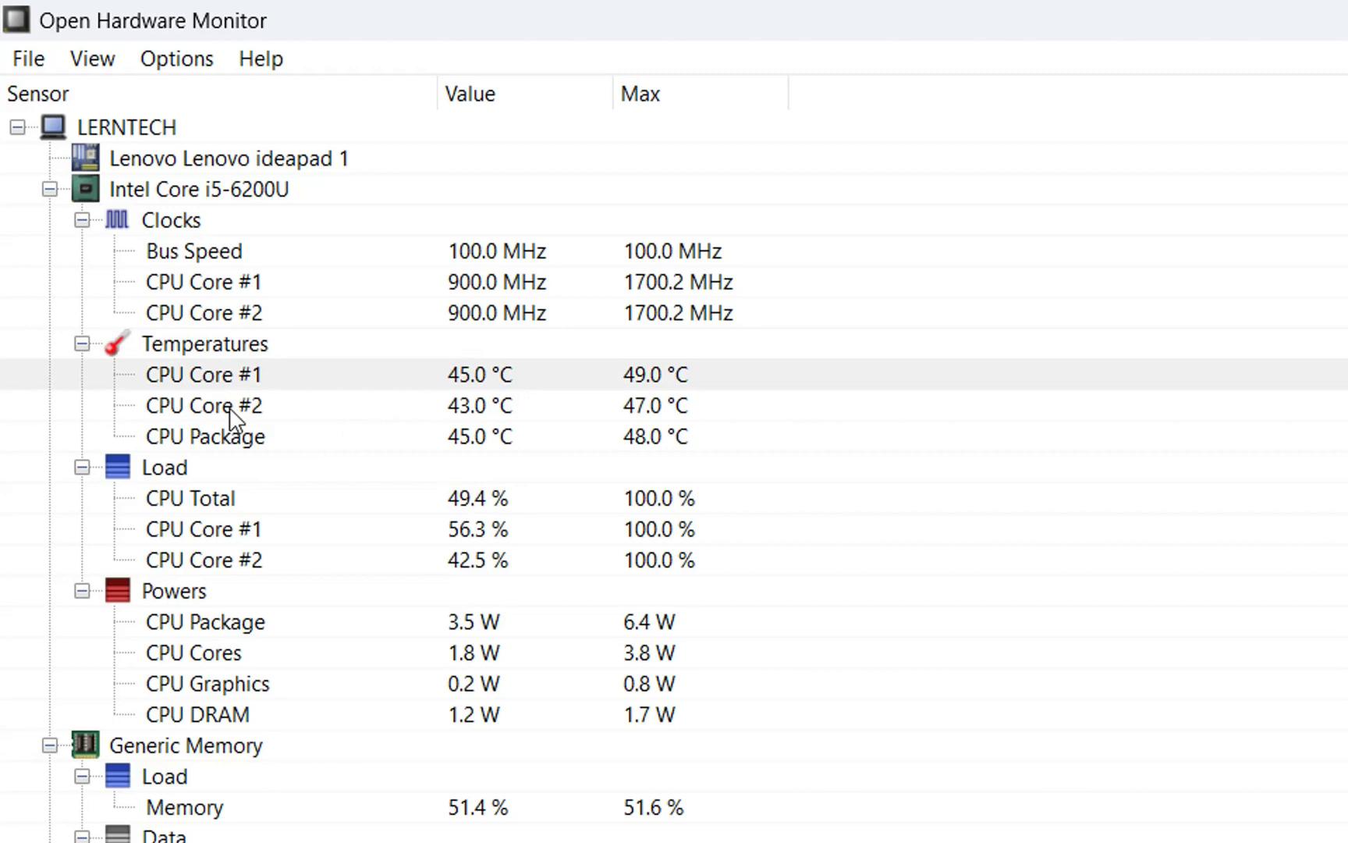
{"action": "left_click", "coordinate": [229, 408]}
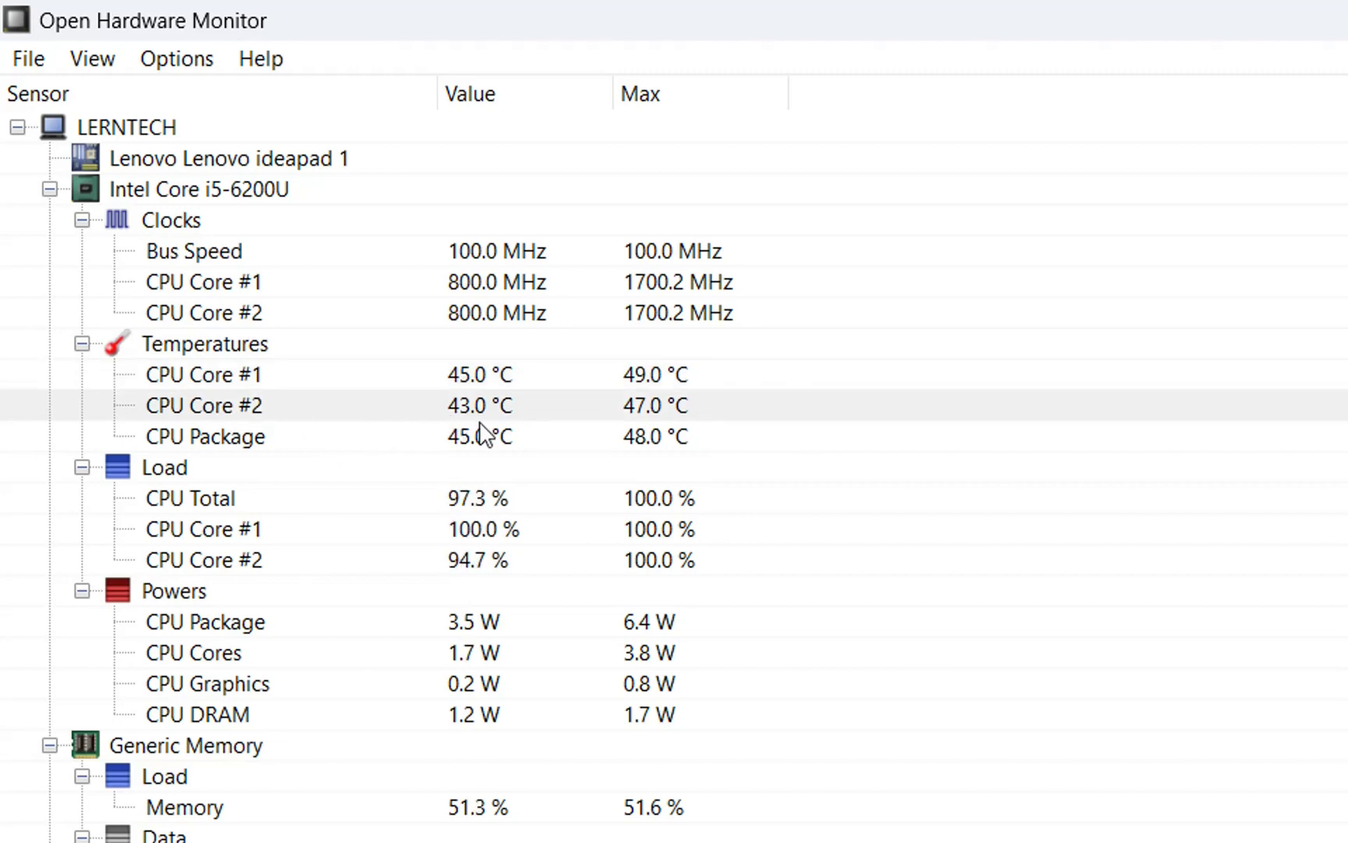
{"action": "left_click", "coordinate": [273, 443]}
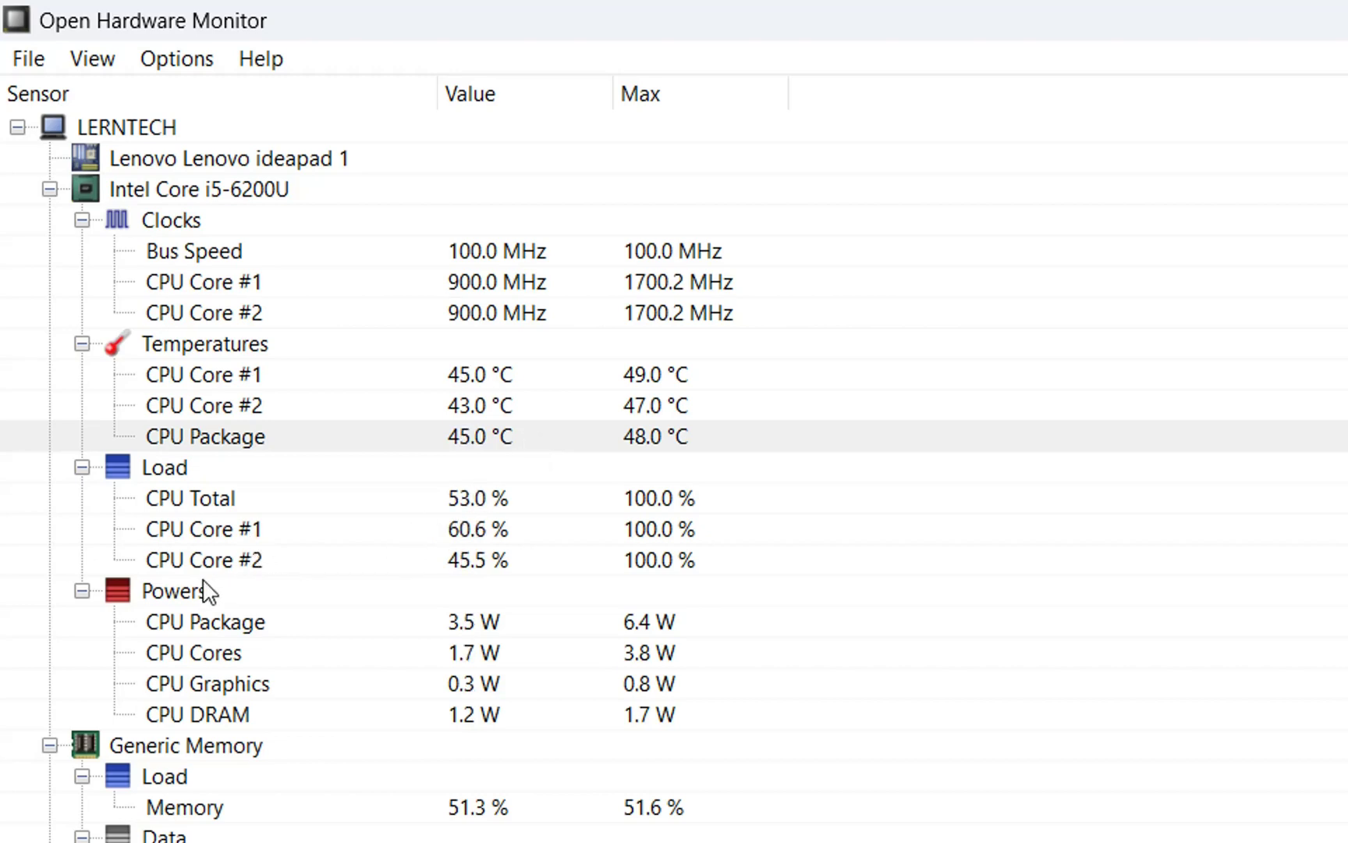
{"action": "left_click", "coordinate": [227, 512]}
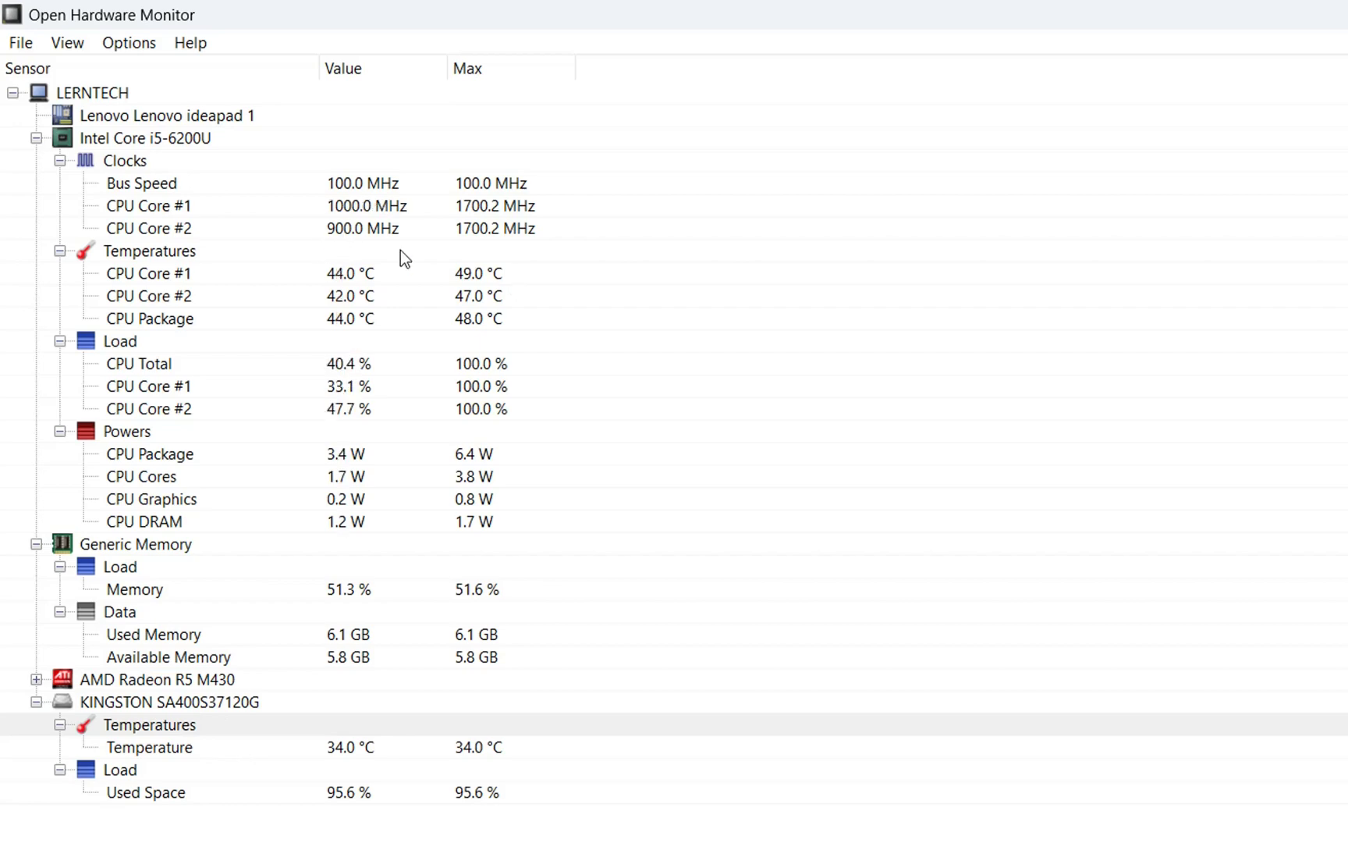
{"action": "left_click", "coordinate": [181, 322]}
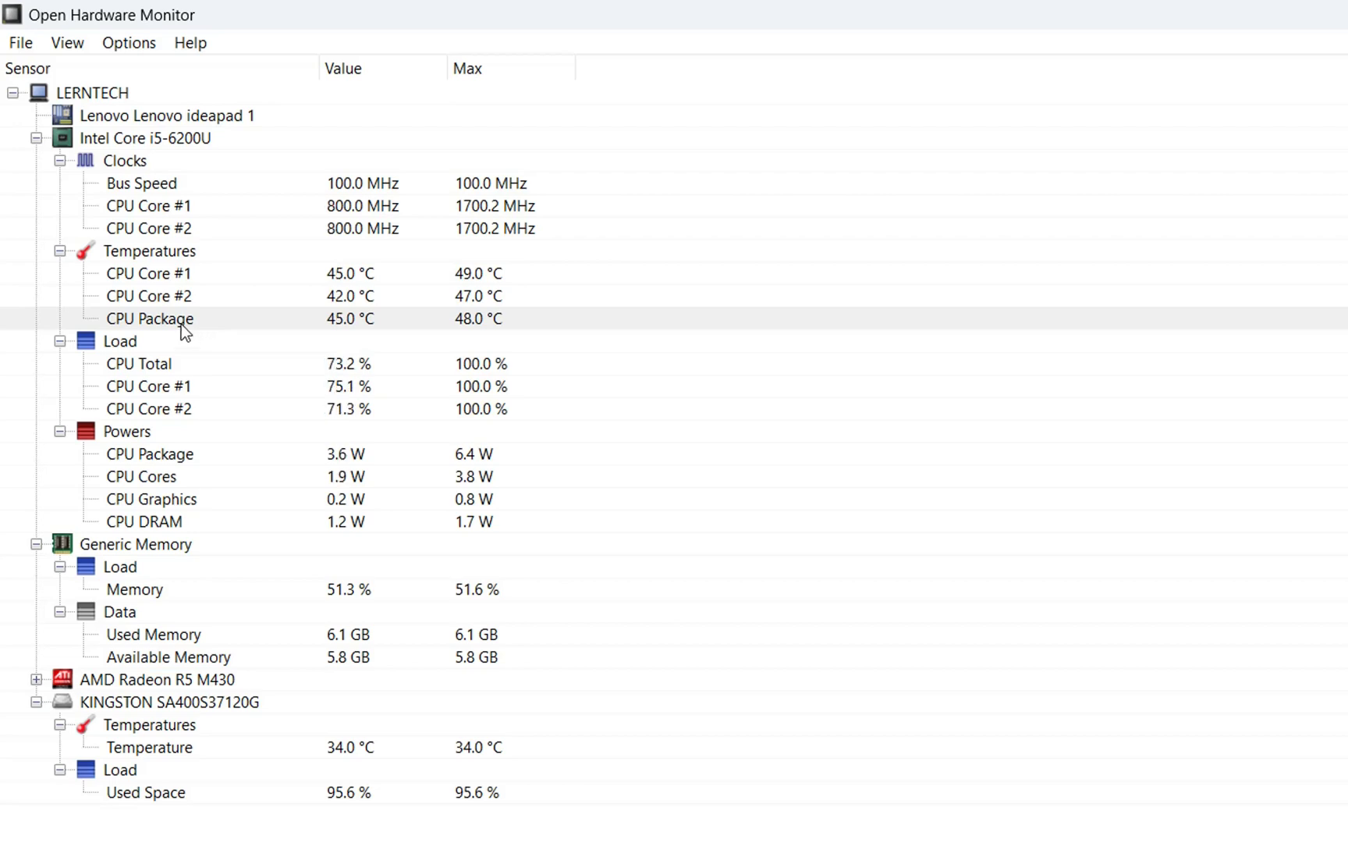
- Turn on Show in Tray for the CPU Package temperature sensor
{"action": "left_click", "coordinate": [175, 318]}
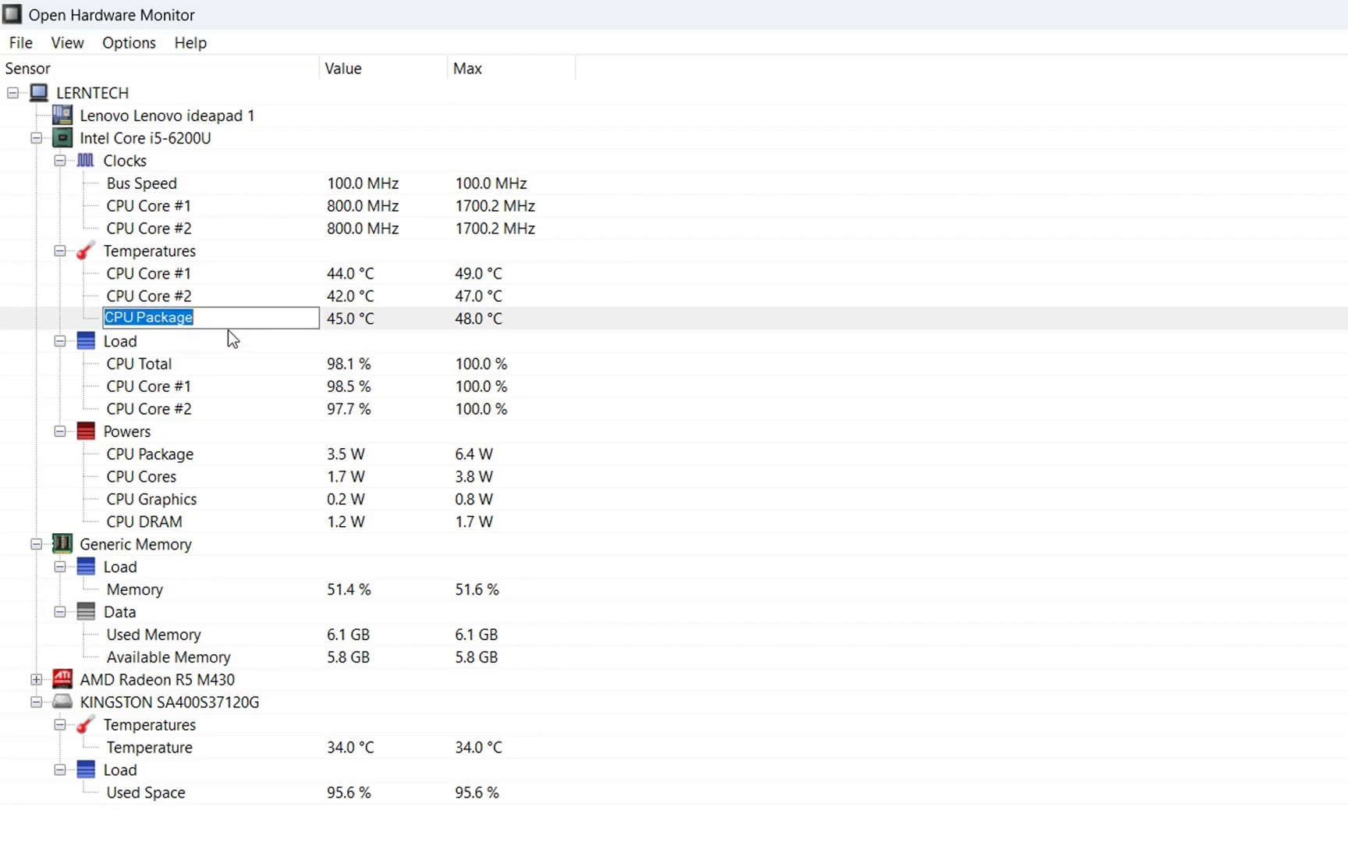
{"action": "key", "text": "Escape"}
{"action": "right_click", "coordinate": [206, 320]}
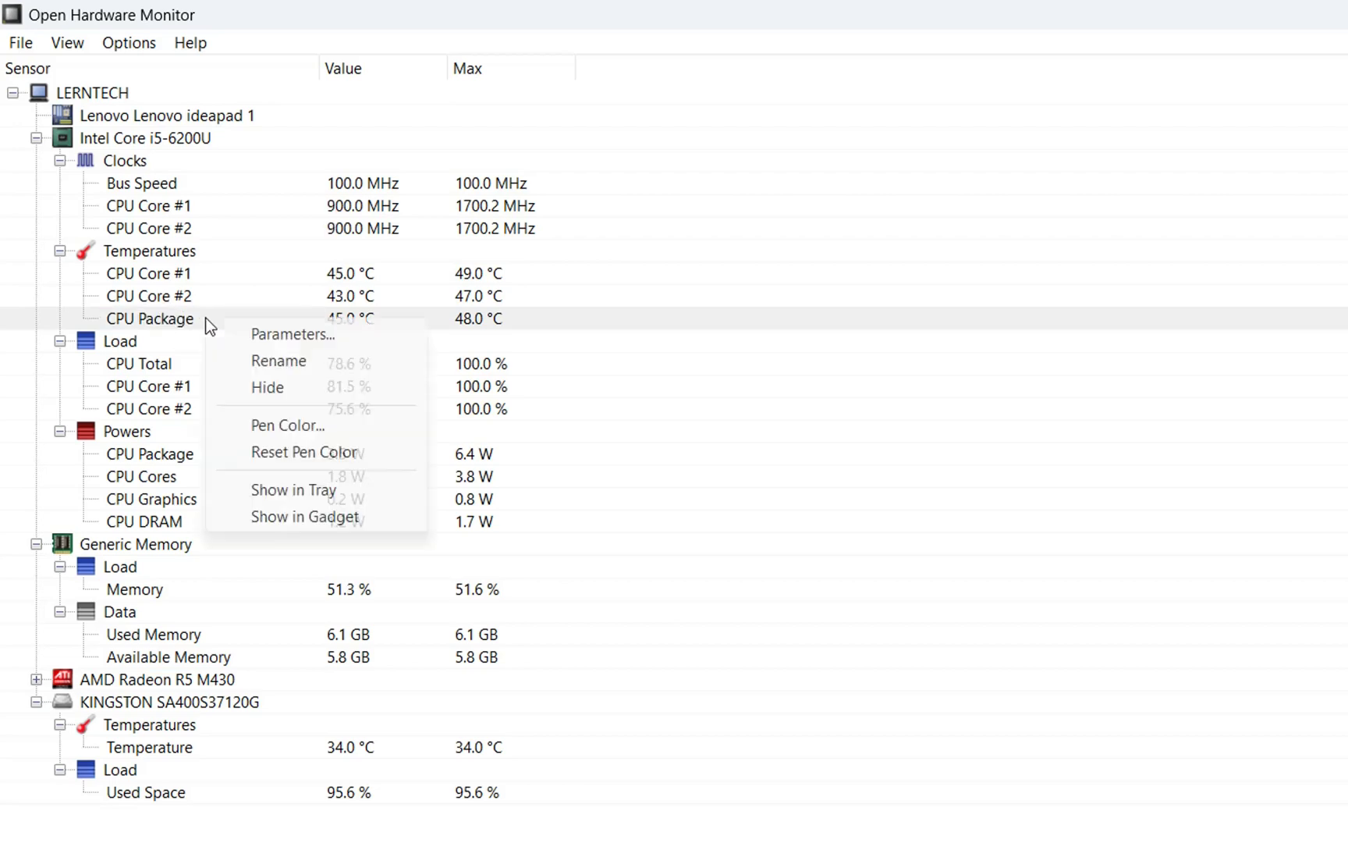
{"action": "left_click", "coordinate": [297, 492]}
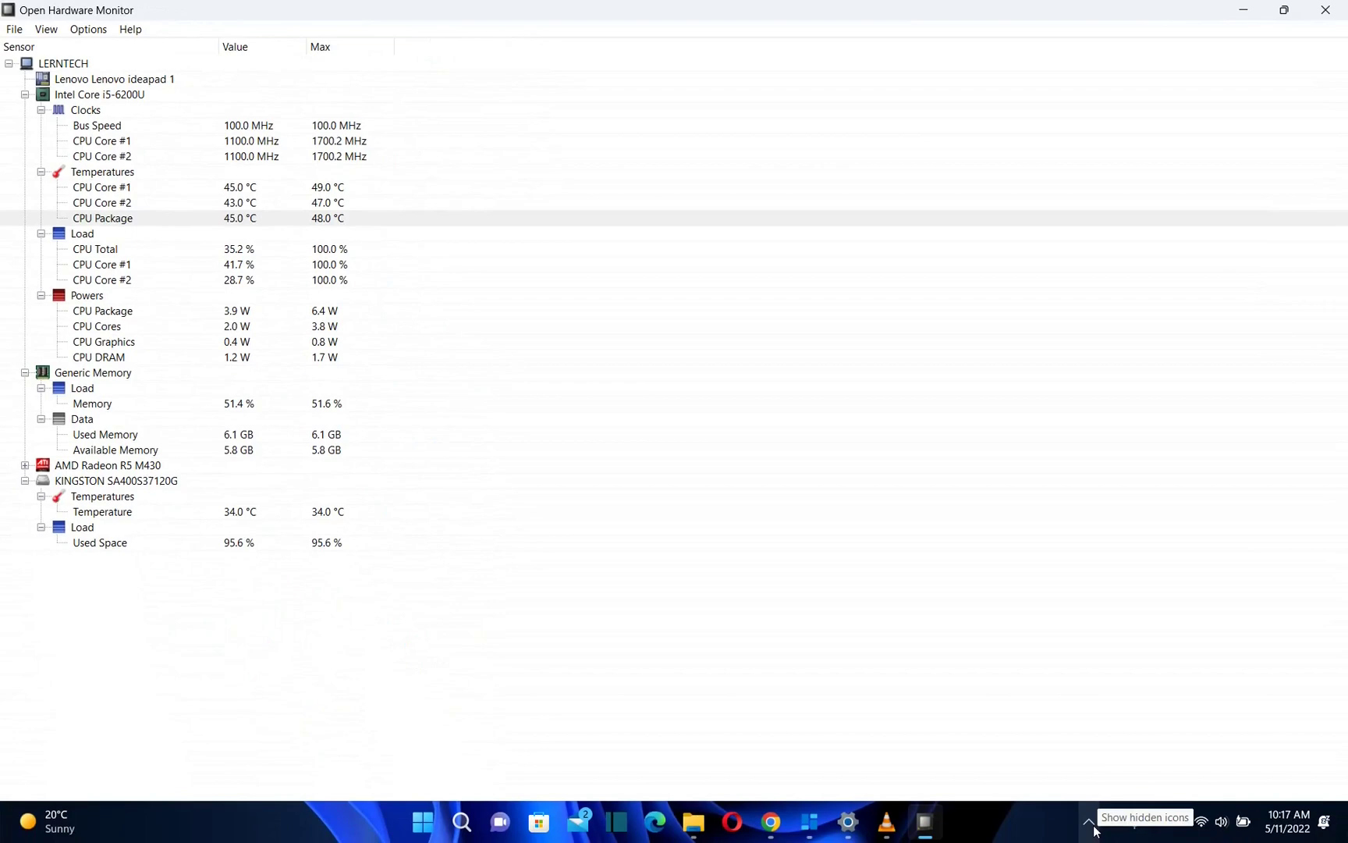
- Change the tray temperature icon's colour to red and confirm it displays red
{"action": "left_click", "coordinate": [1091, 826]}
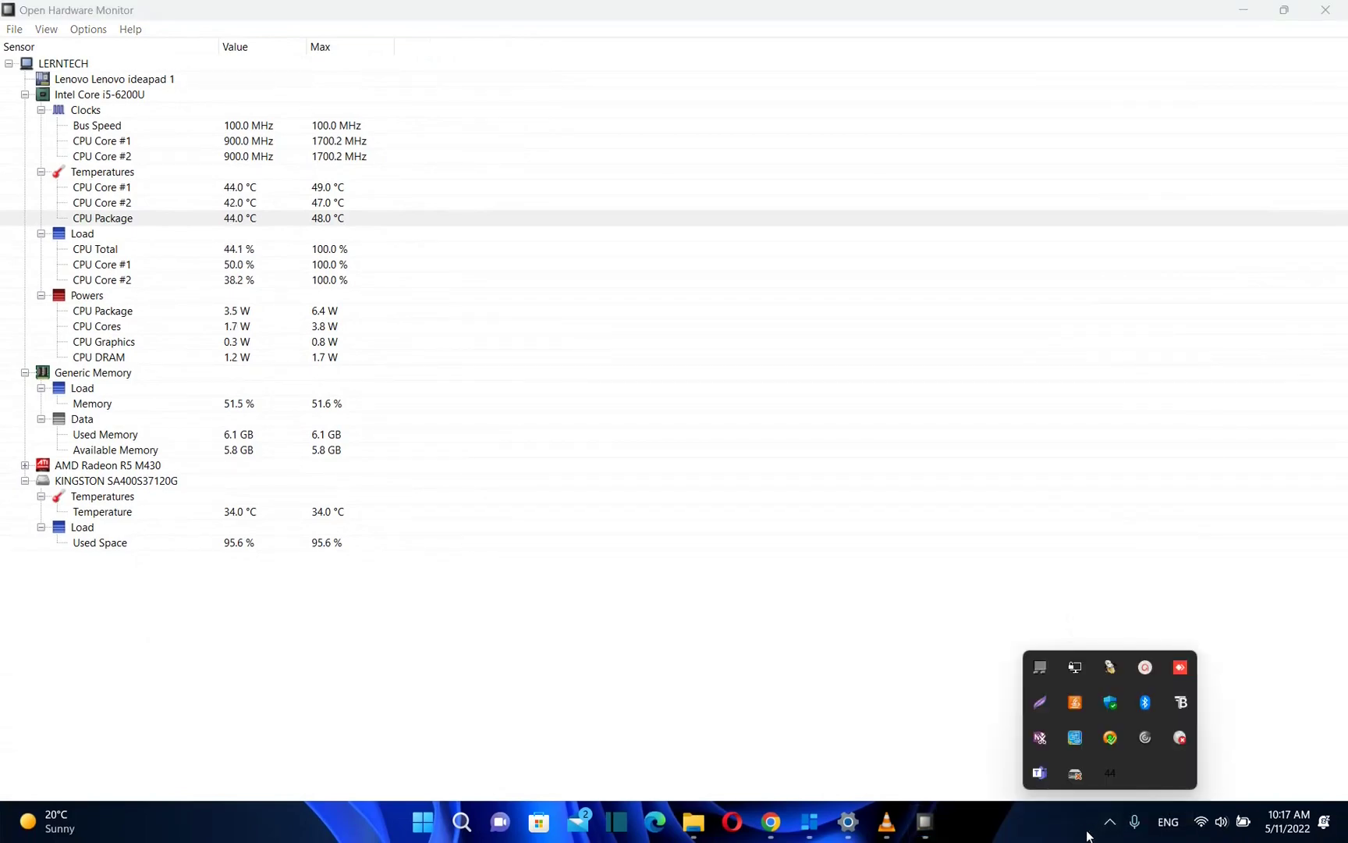
{"action": "mouse_move", "coordinate": [1124, 780]}
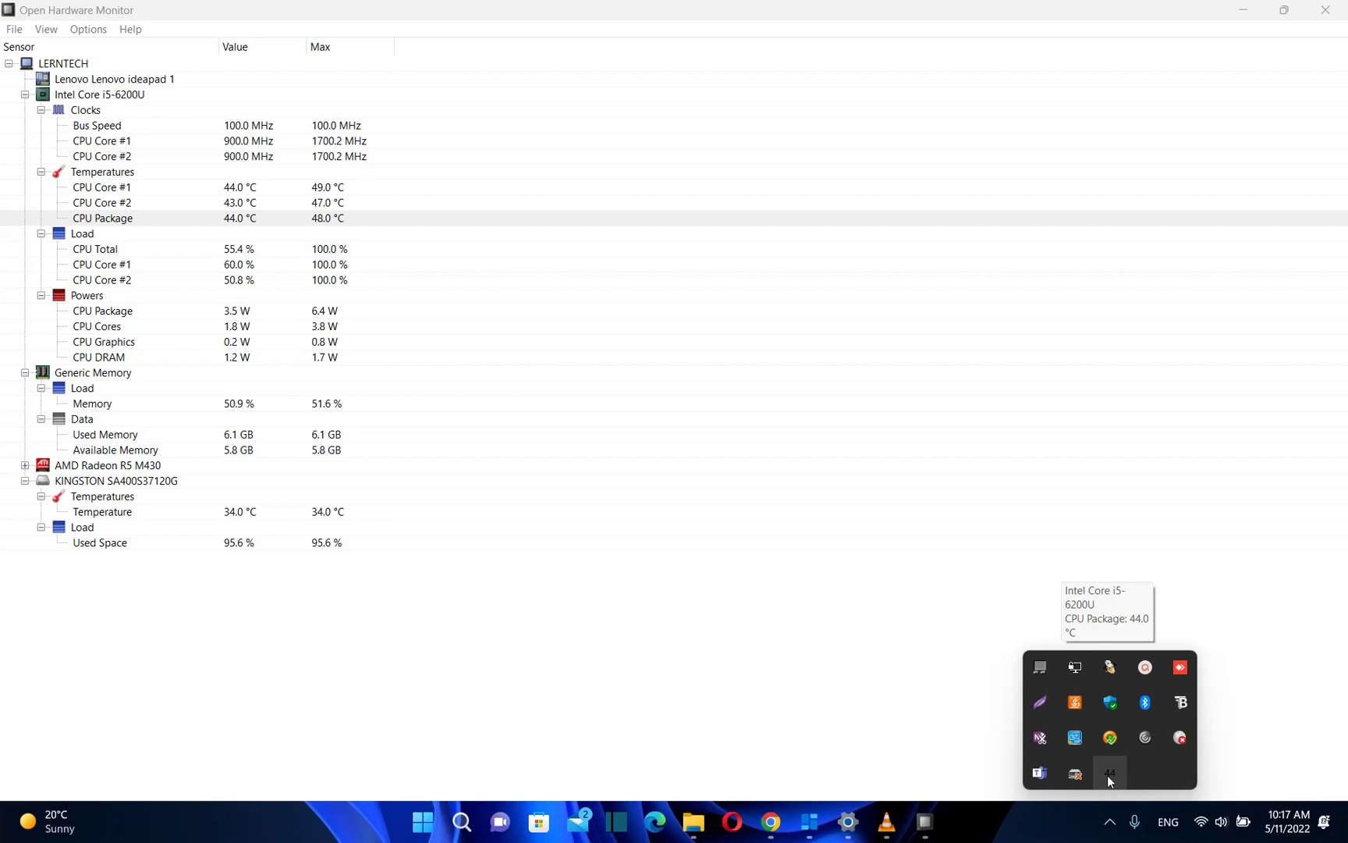
{"action": "right_click", "coordinate": [1108, 775]}
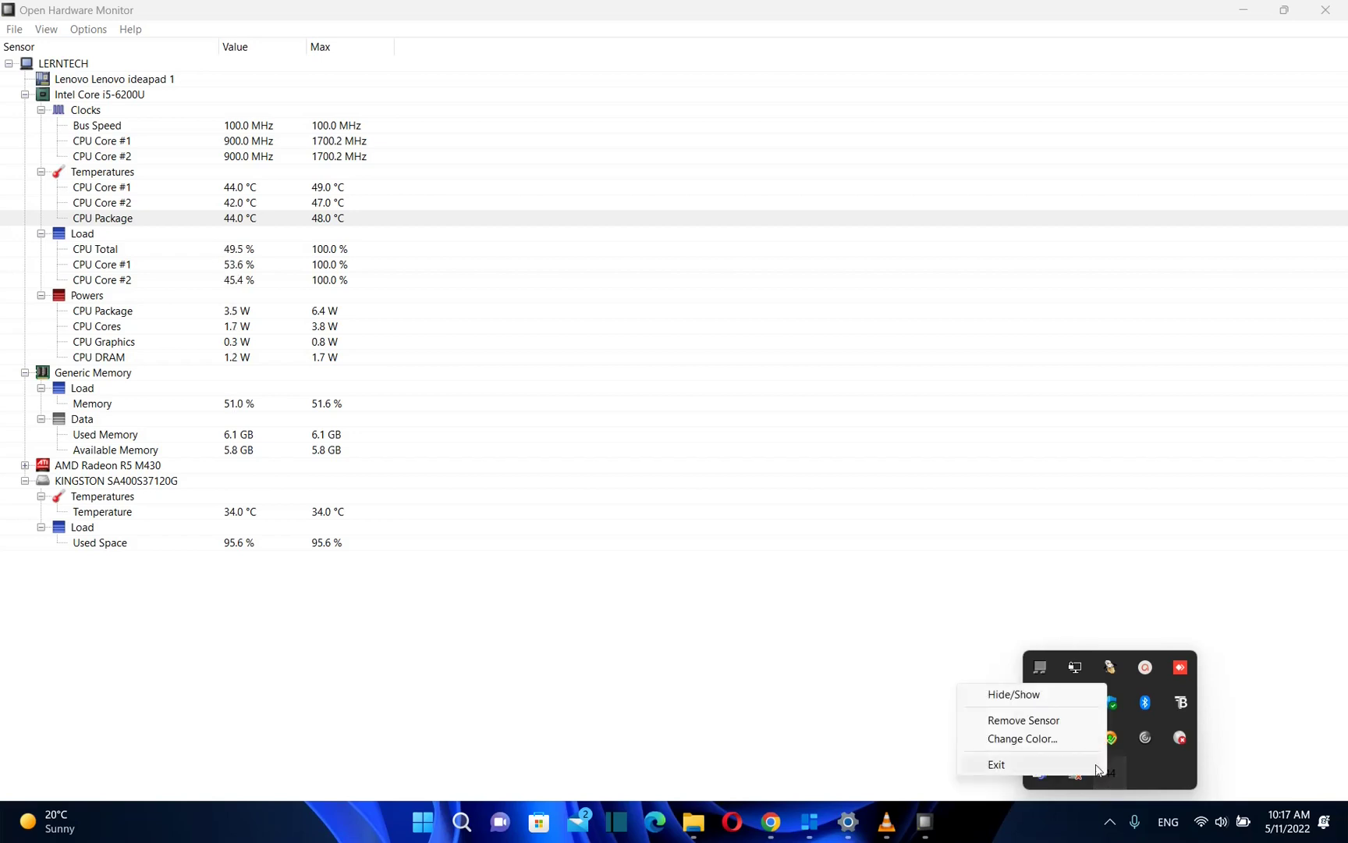
{"action": "left_click", "coordinate": [1043, 739]}
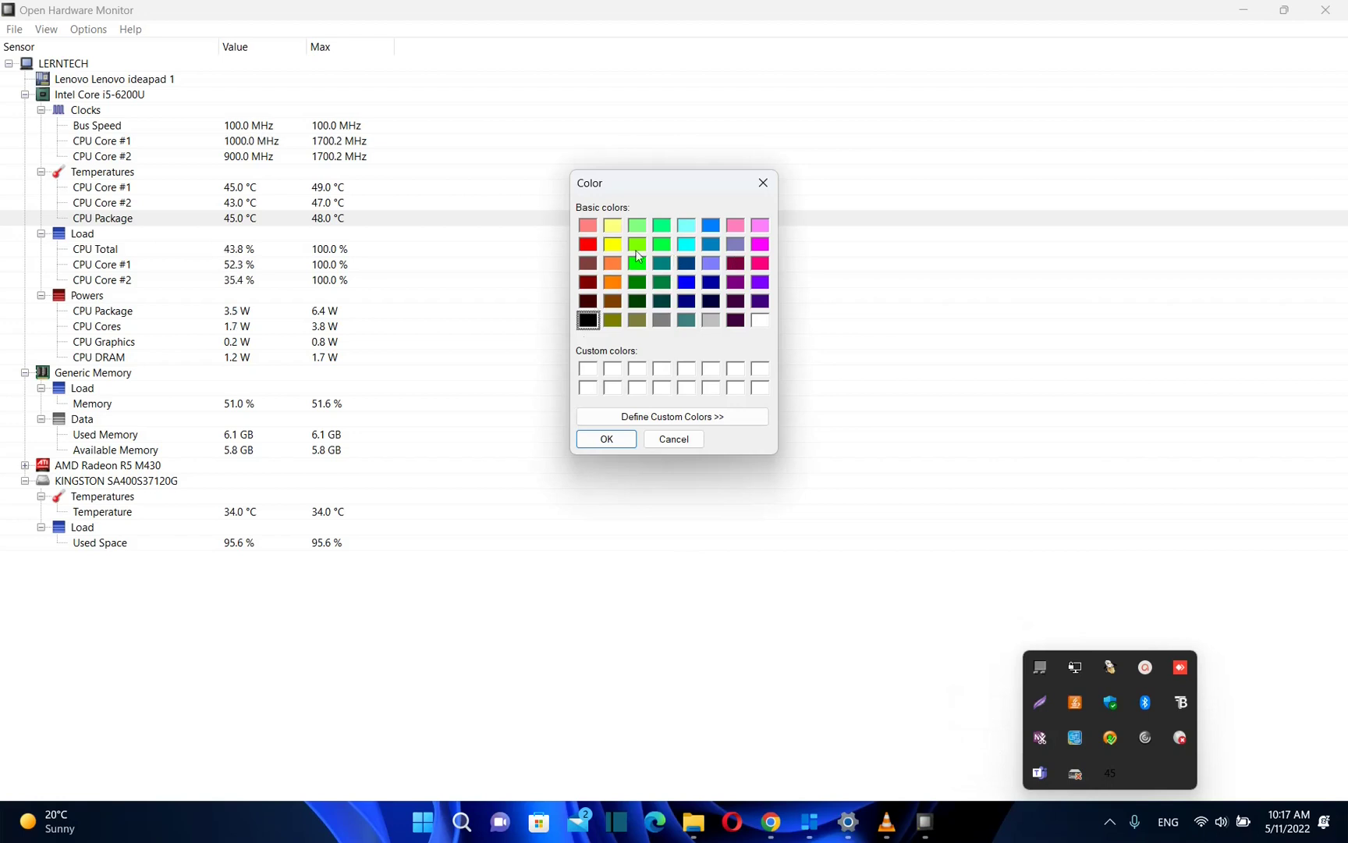
{"action": "left_click", "coordinate": [588, 244]}
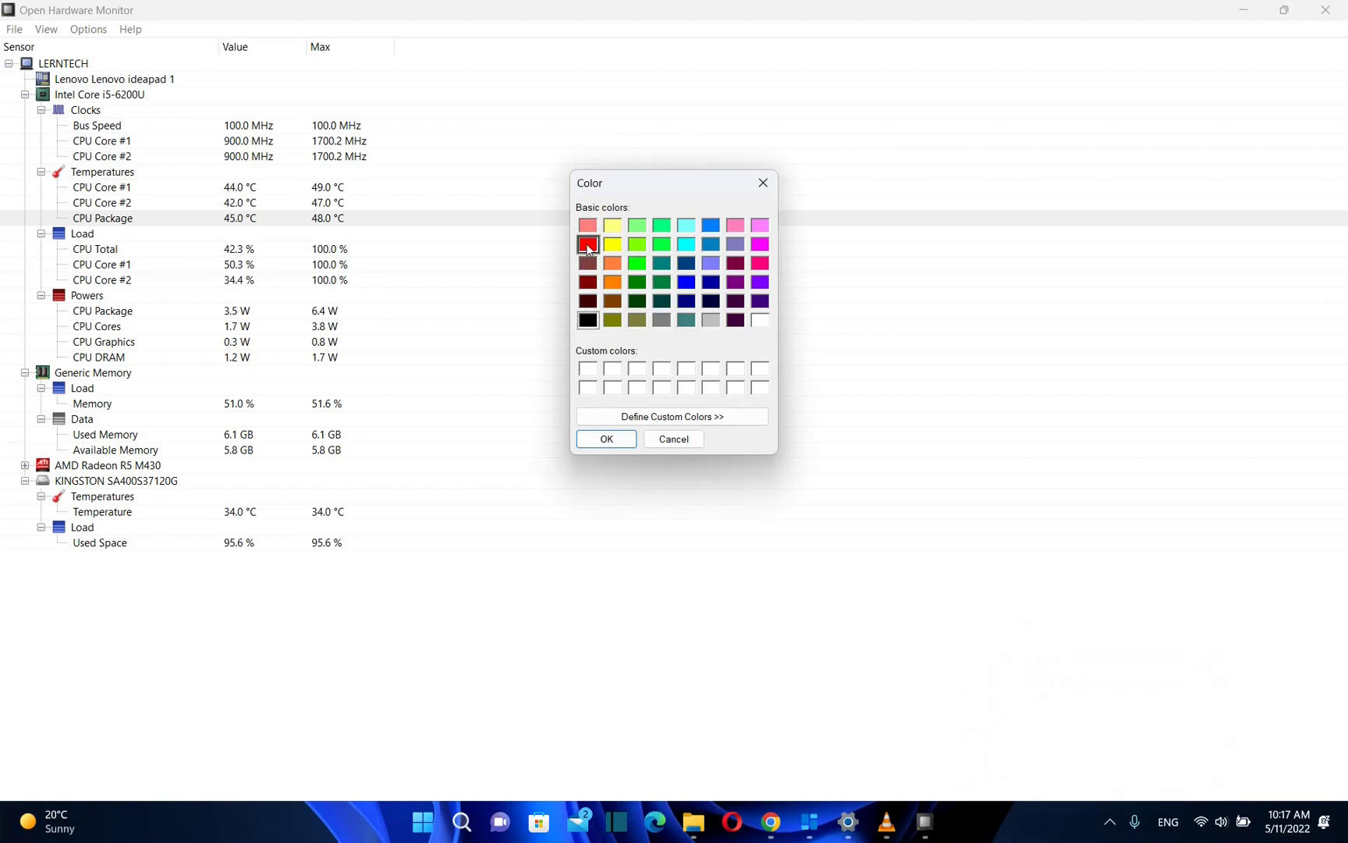
{"action": "left_click", "coordinate": [594, 441]}
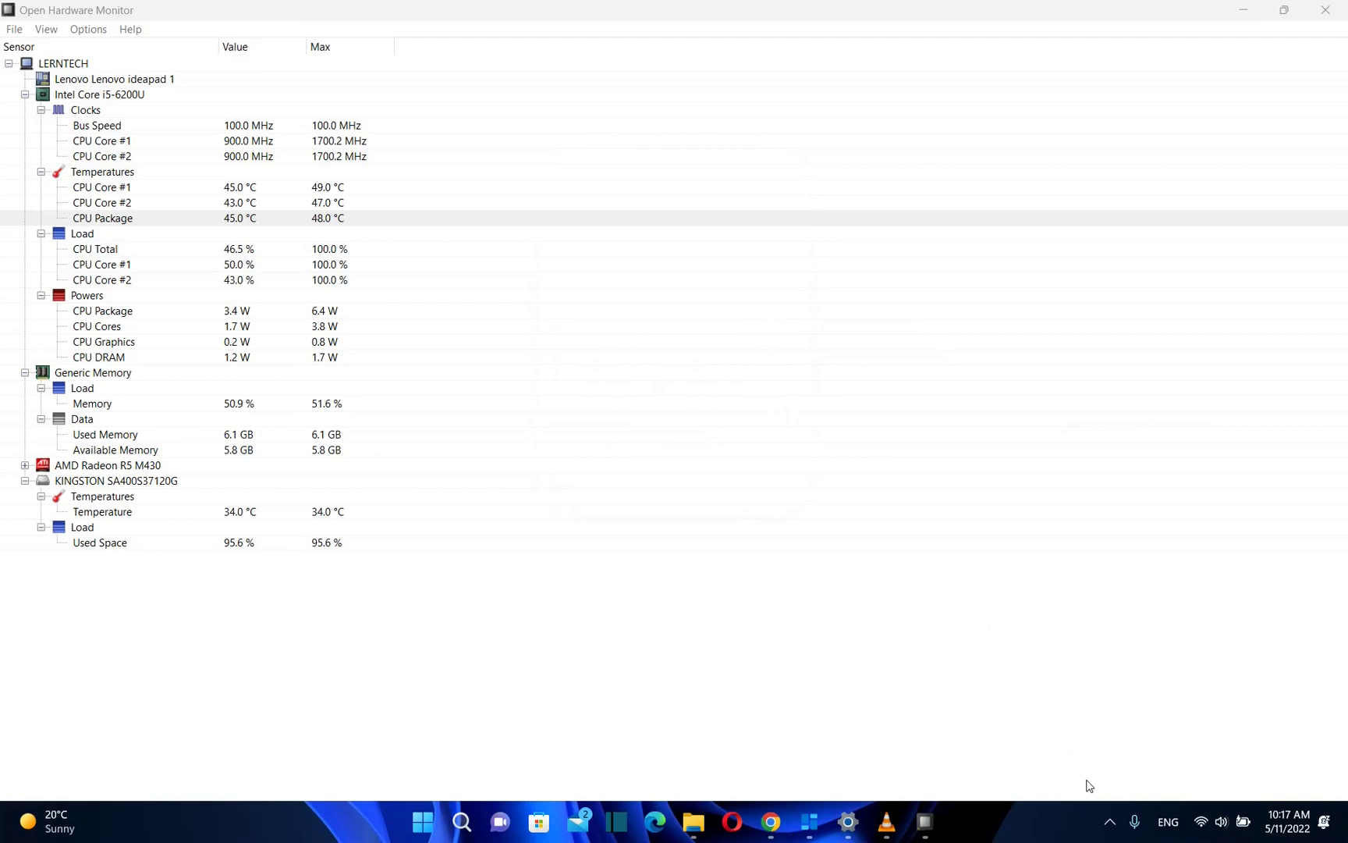
{"action": "left_click", "coordinate": [1111, 823]}
{"action": "mouse_move", "coordinate": [1117, 772]}
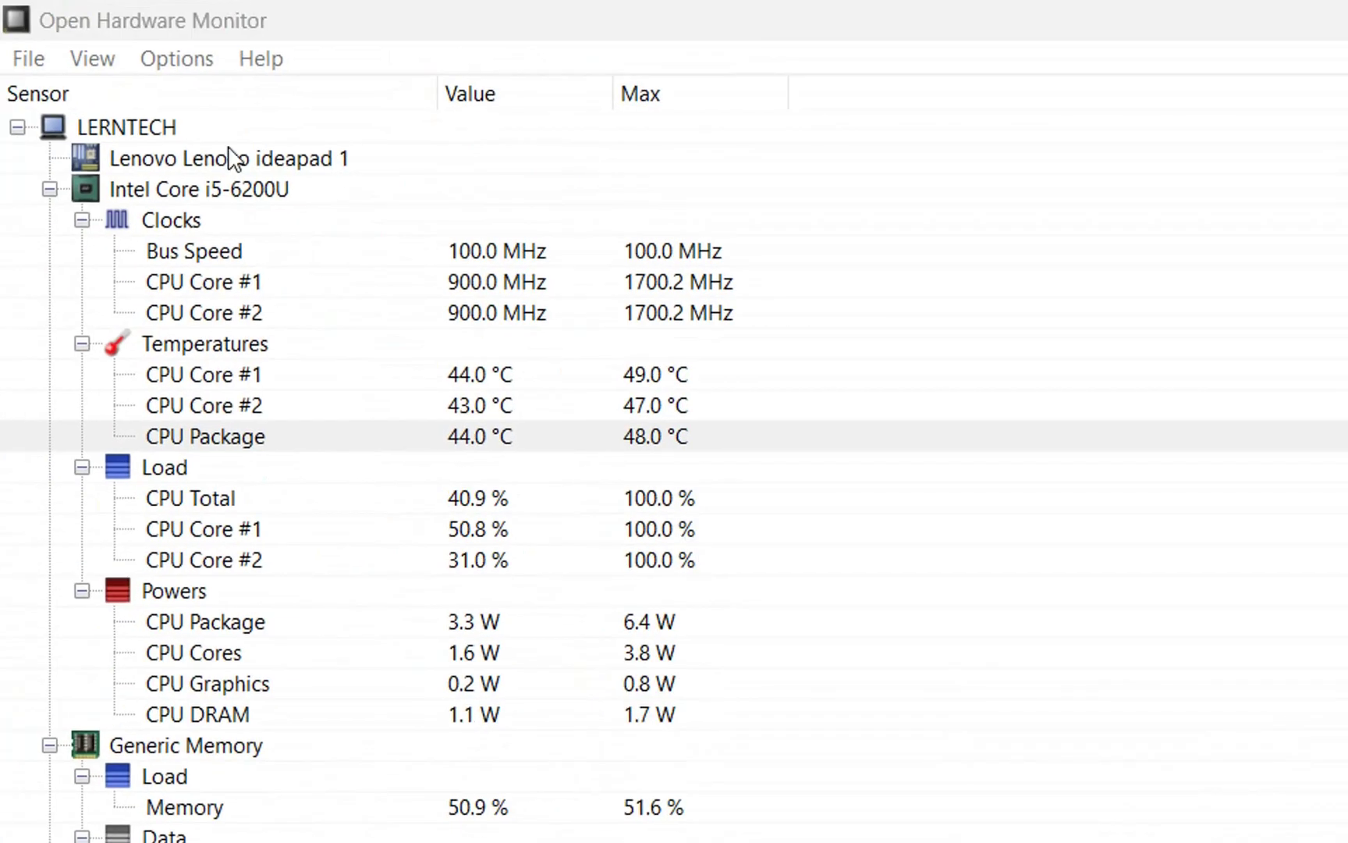
- Enable Start Minimized, Run On Windows Startup and Minimize On Close in the Options menu
{"action": "left_click", "coordinate": [184, 62]}
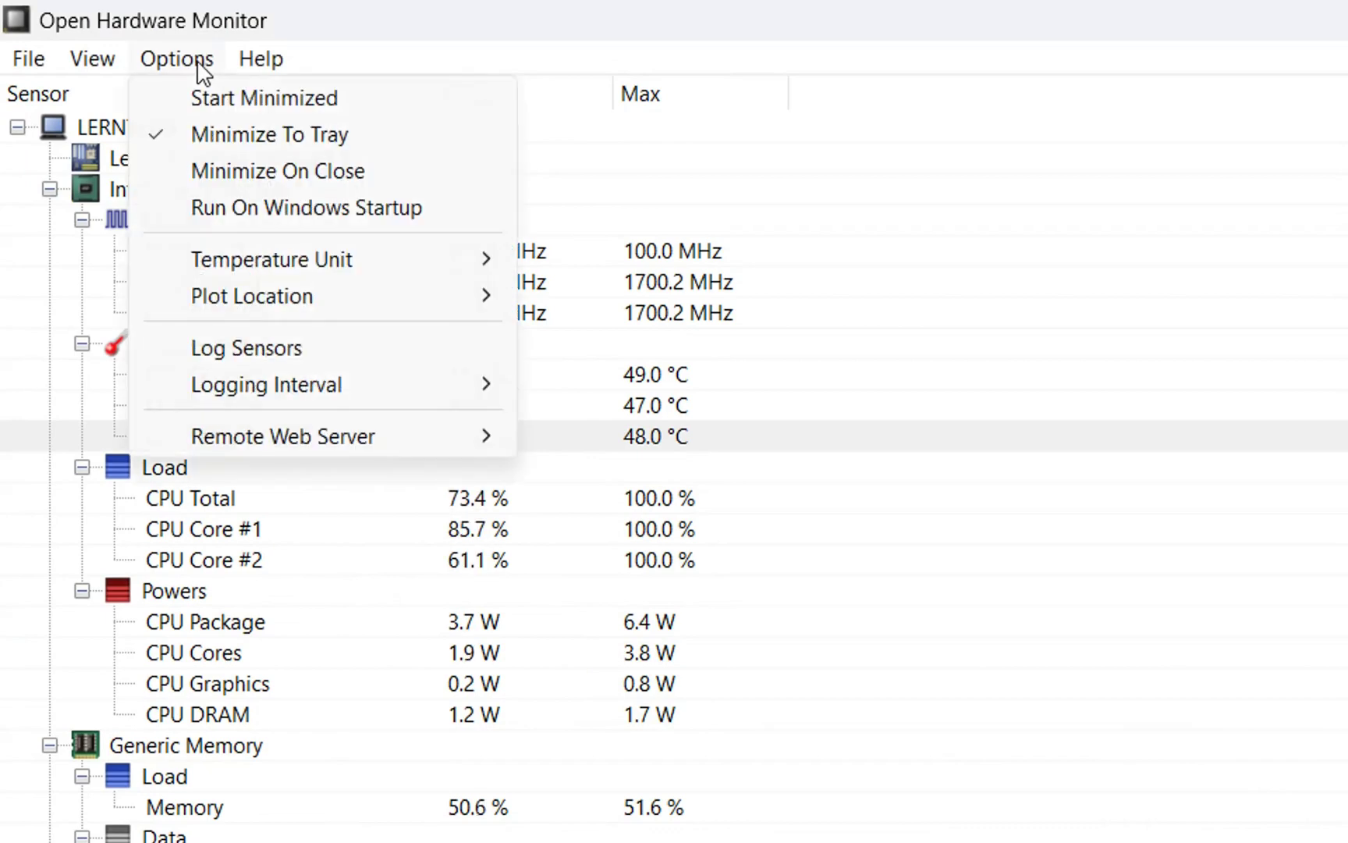
{"action": "left_click", "coordinate": [181, 102]}
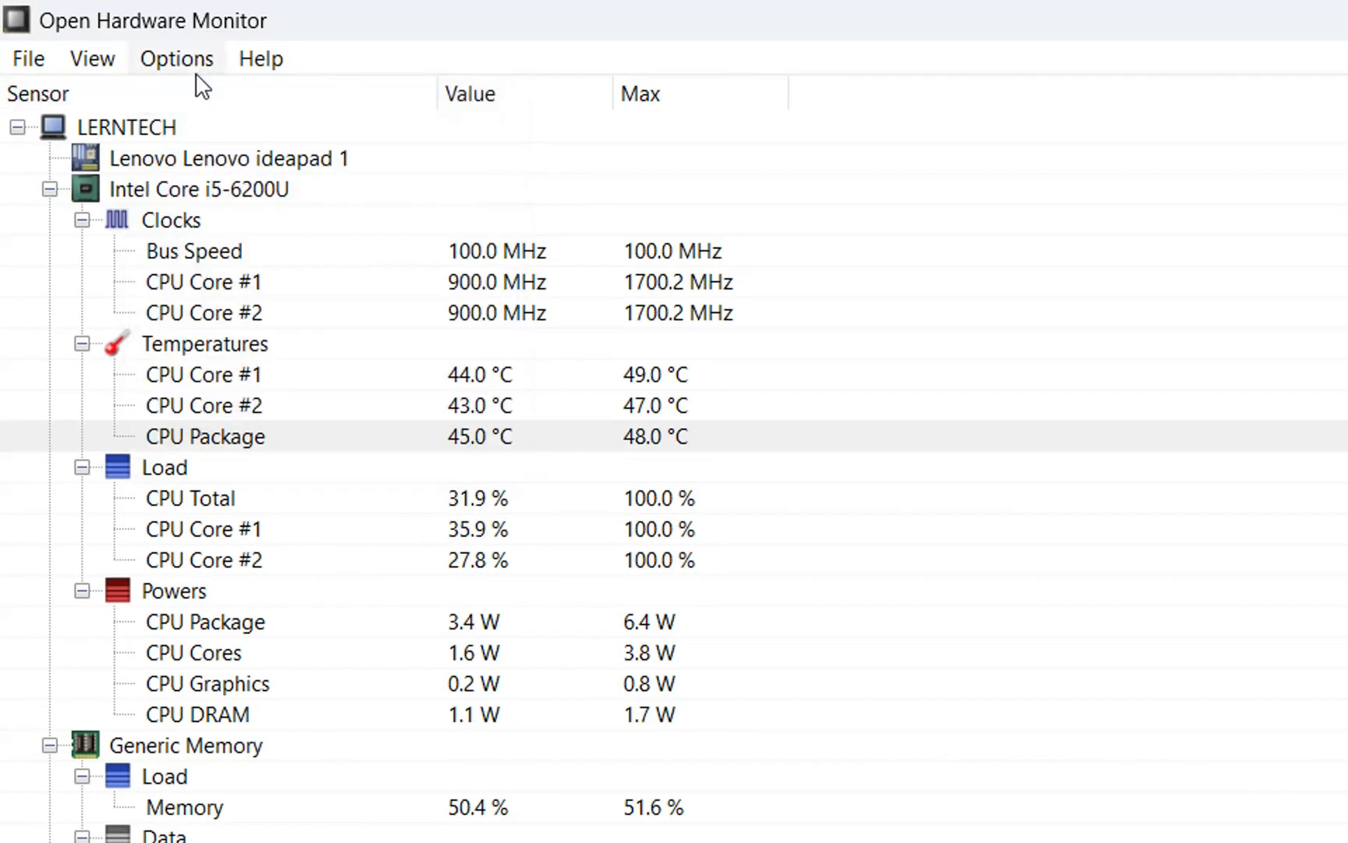
{"action": "left_click", "coordinate": [186, 61]}
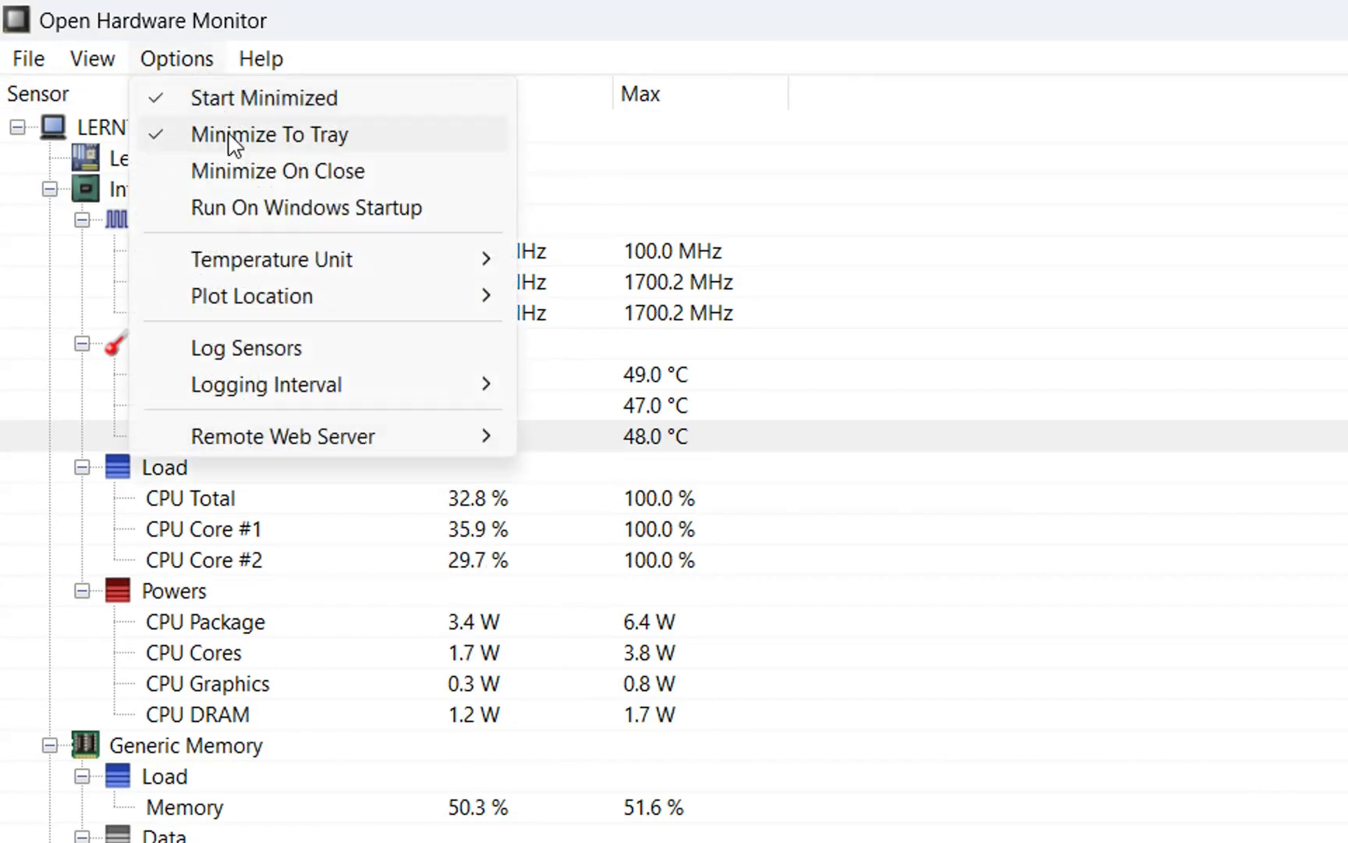
{"action": "left_click", "coordinate": [201, 209]}
{"action": "left_click", "coordinate": [187, 61]}
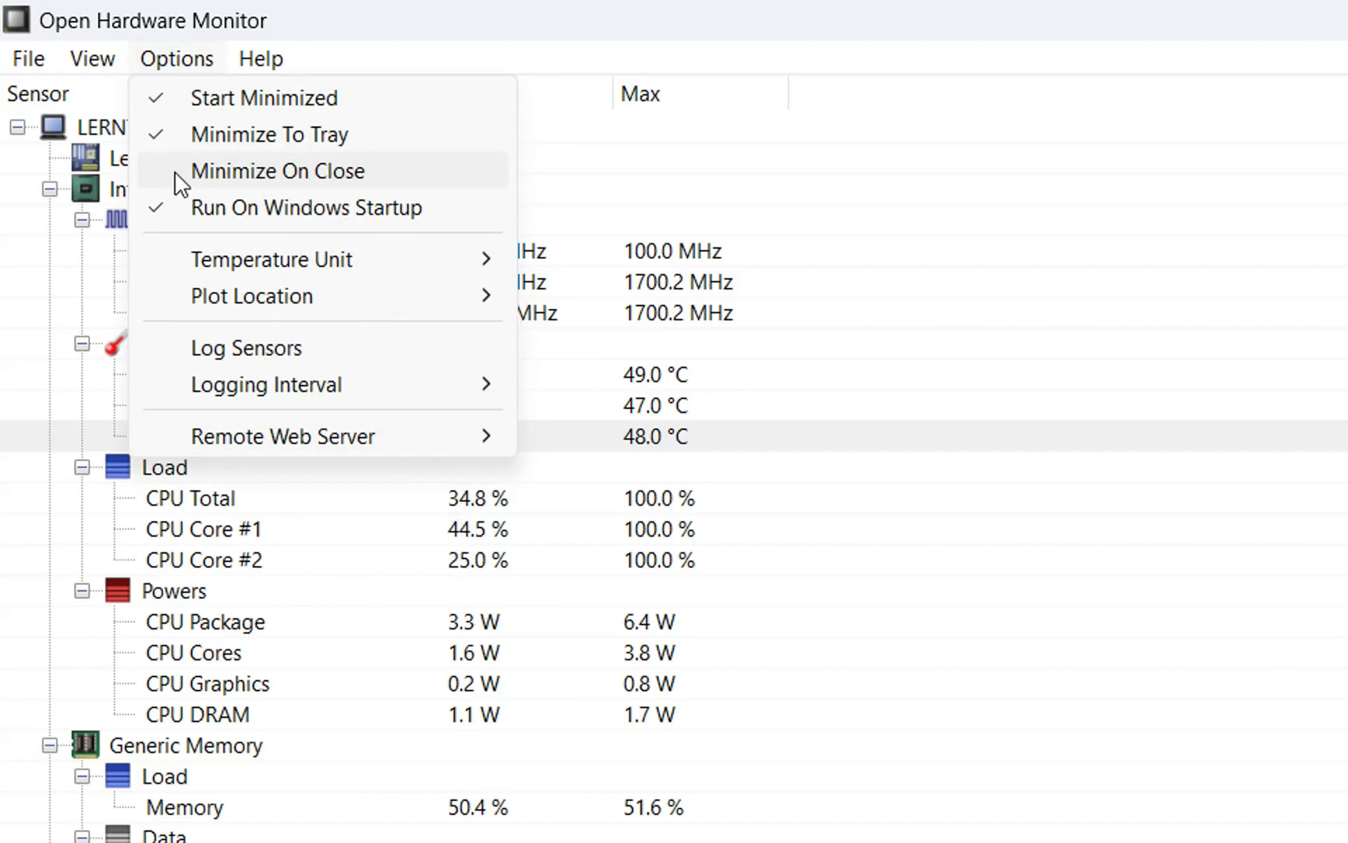
{"action": "left_click", "coordinate": [177, 173]}
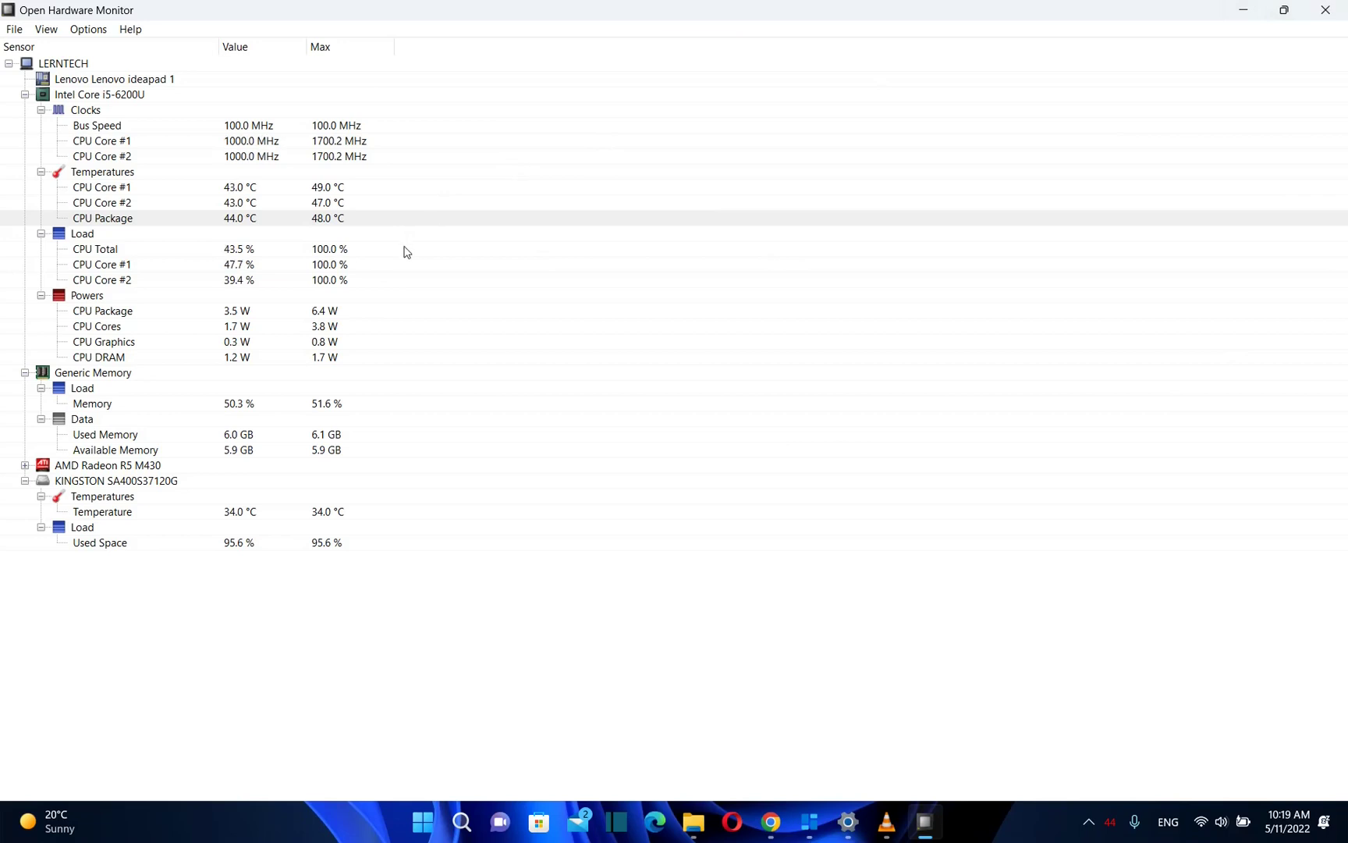
{"action": "mouse_move", "coordinate": [1111, 832]}
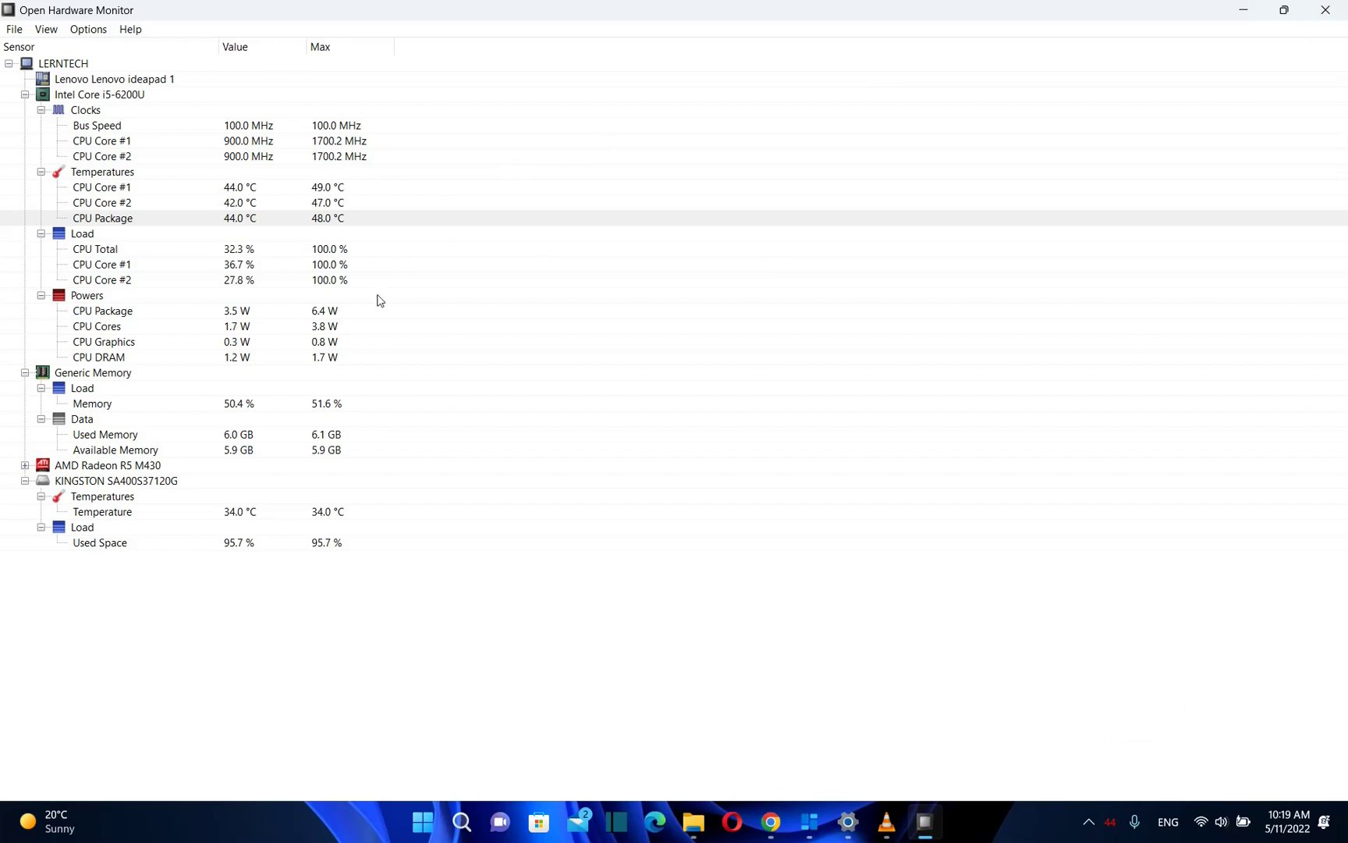
- Close the Open Hardware Monitor window so it keeps running in the tray
{"action": "left_click", "coordinate": [1324, 10]}
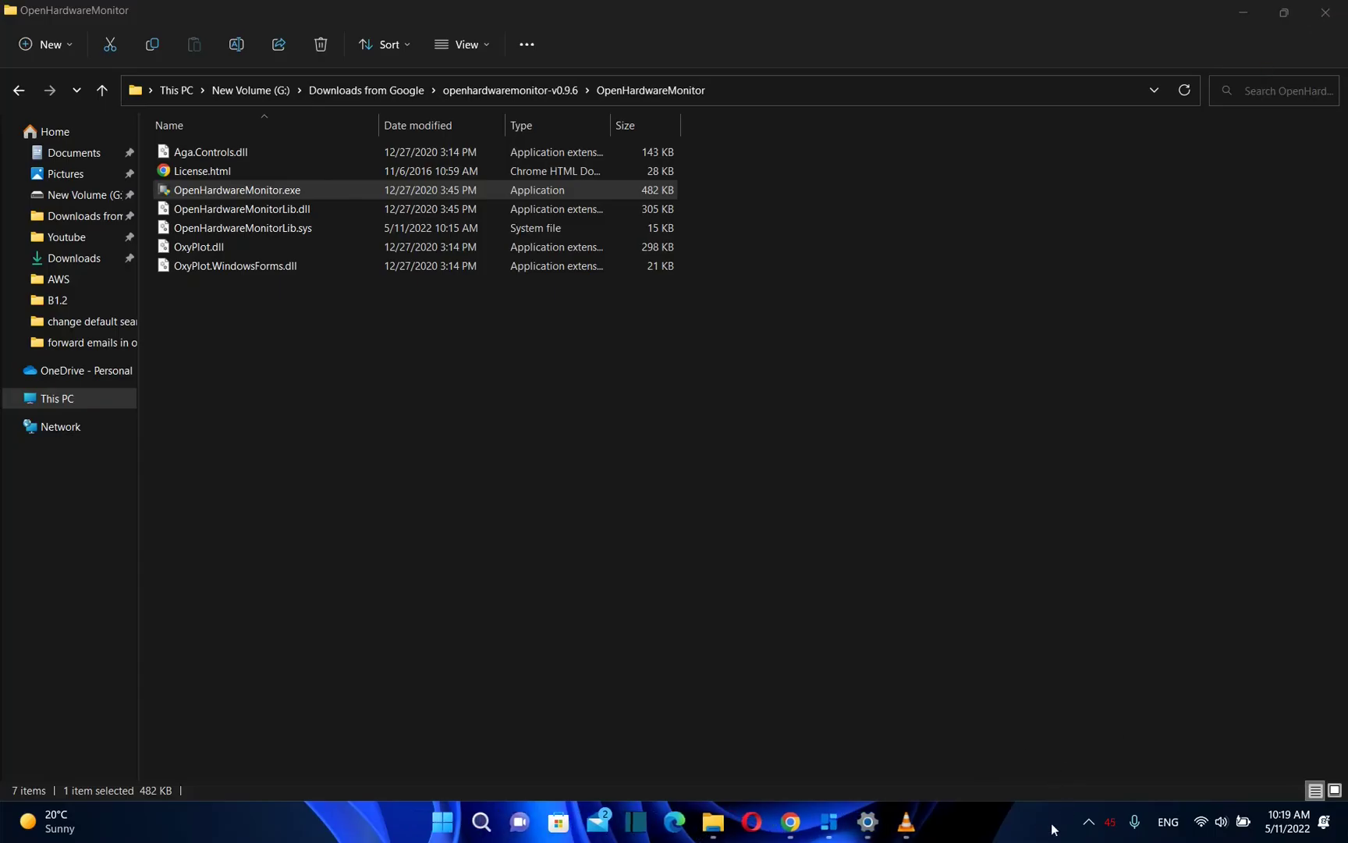